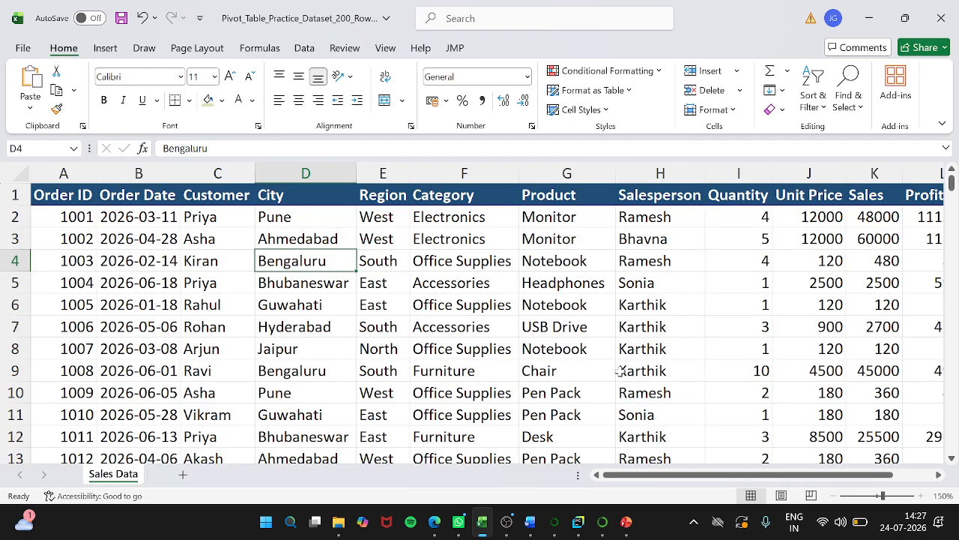
Step: Look through the rows and columns of the Sales Data sheet, from Order ID across to Profit
scroll(619, 370, "down", 11)
scroll(598, 369, "up", 5)
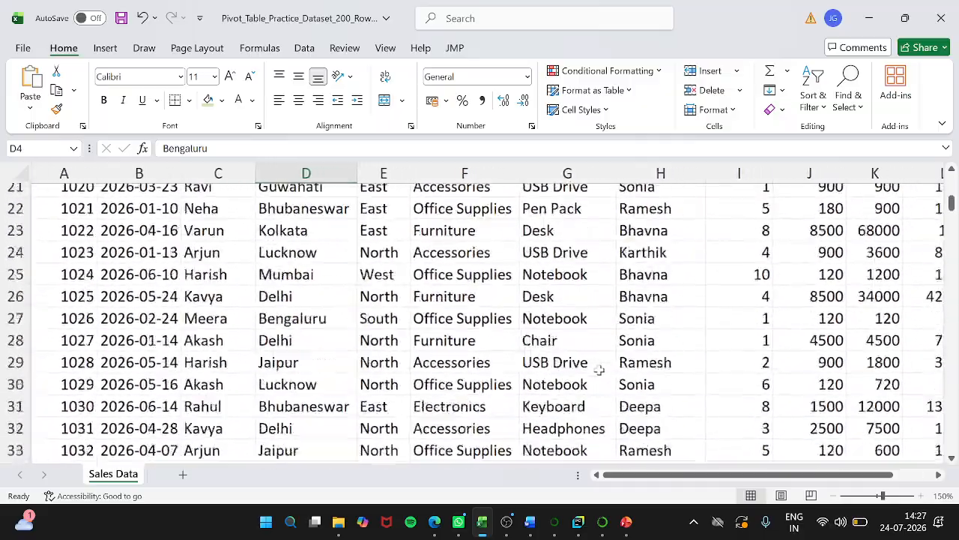
scroll(599, 370, "up", 7)
left_click(536, 325)
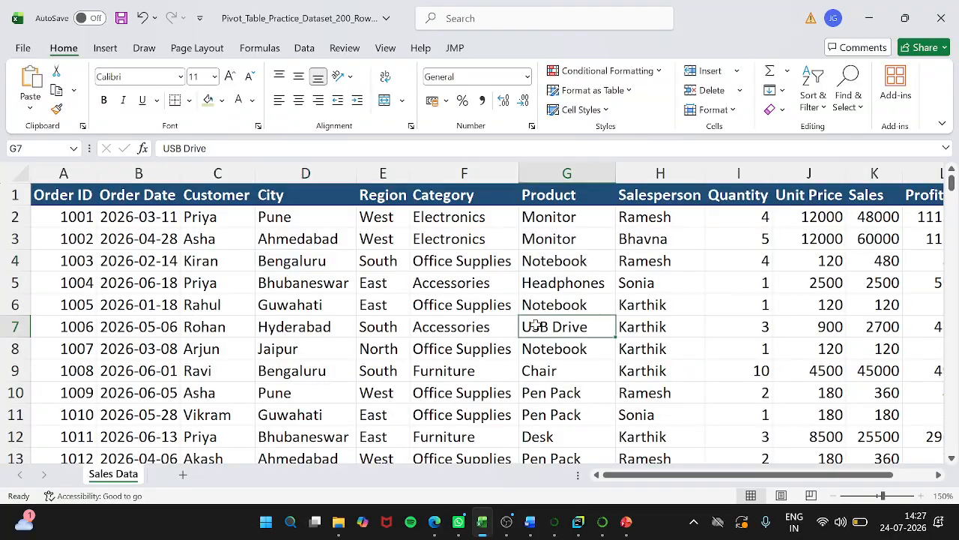
scroll(300, 330, "right", 4)
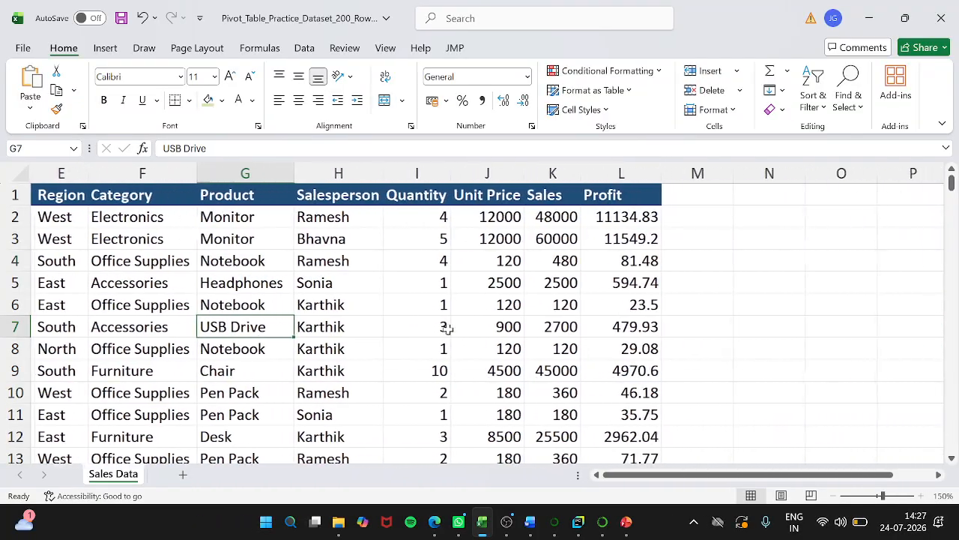
scroll(465, 330, "left", 4)
scroll(524, 324, "right", 5)
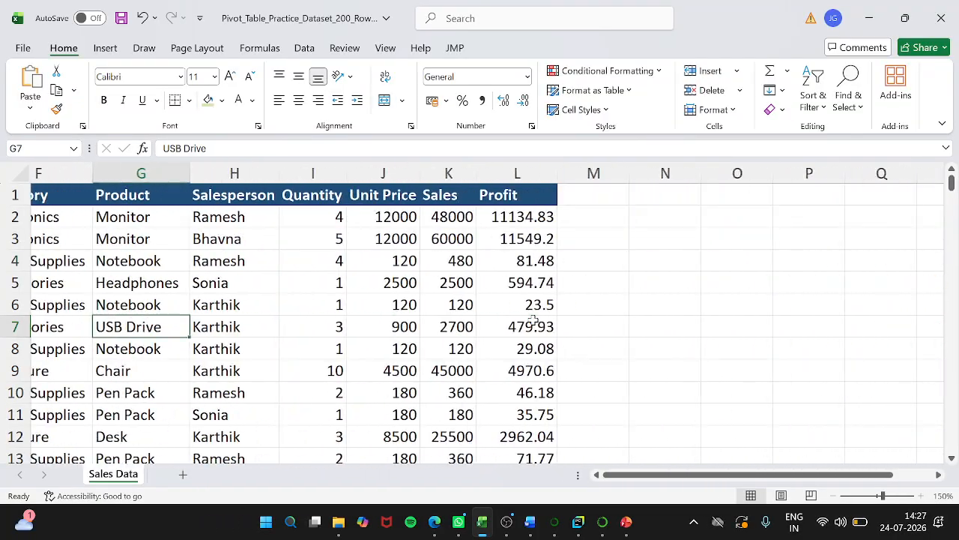
scroll(533, 322, "left", 5)
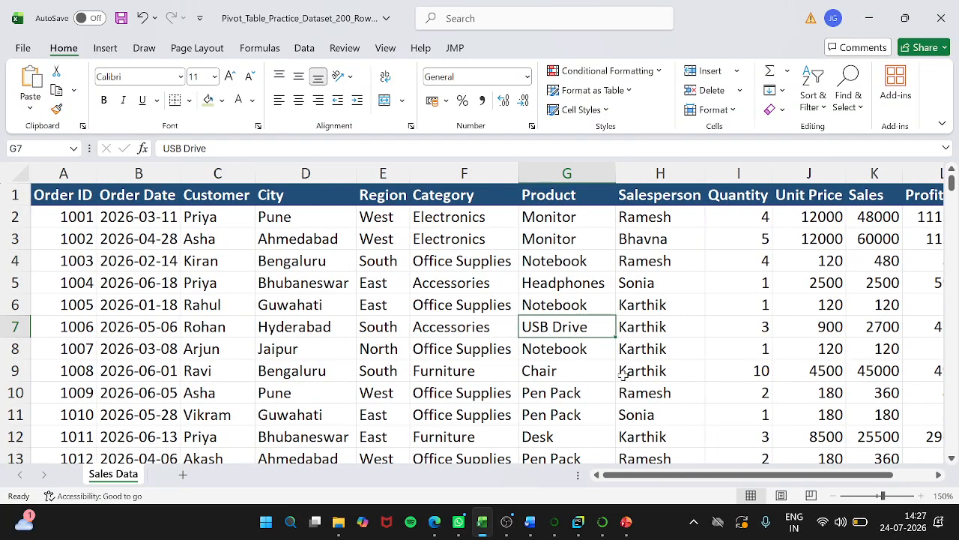
scroll(623, 375, "right", 2)
scroll(623, 375, "down", 13)
scroll(623, 375, "left", 2)
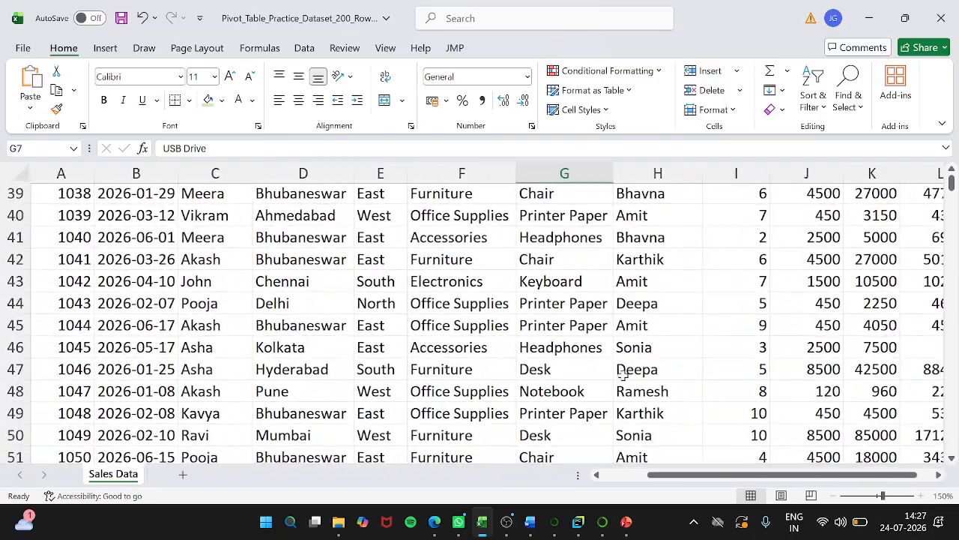
scroll(623, 374, "up", 13)
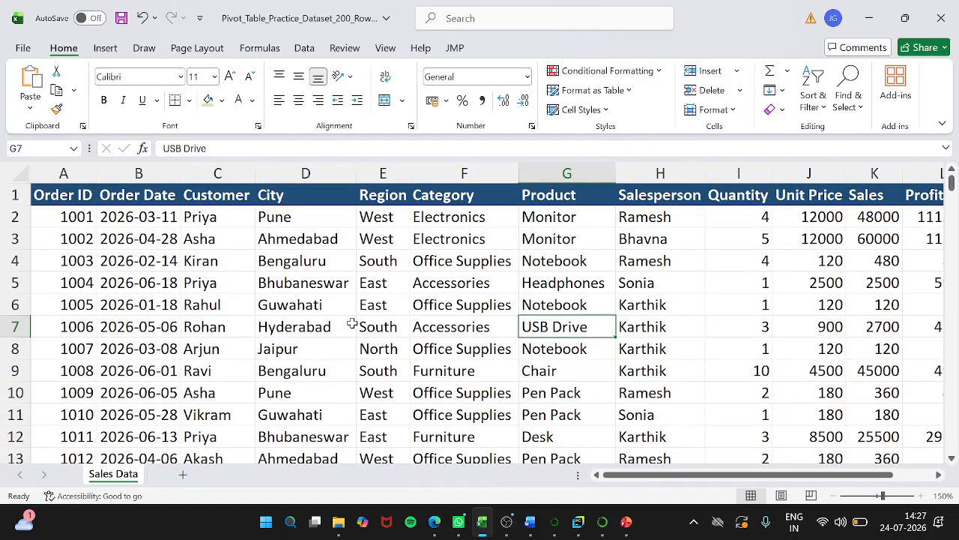
Step: Insert a PivotTable on a new worksheet from the Sales Data range A1:L201
left_click(325, 323)
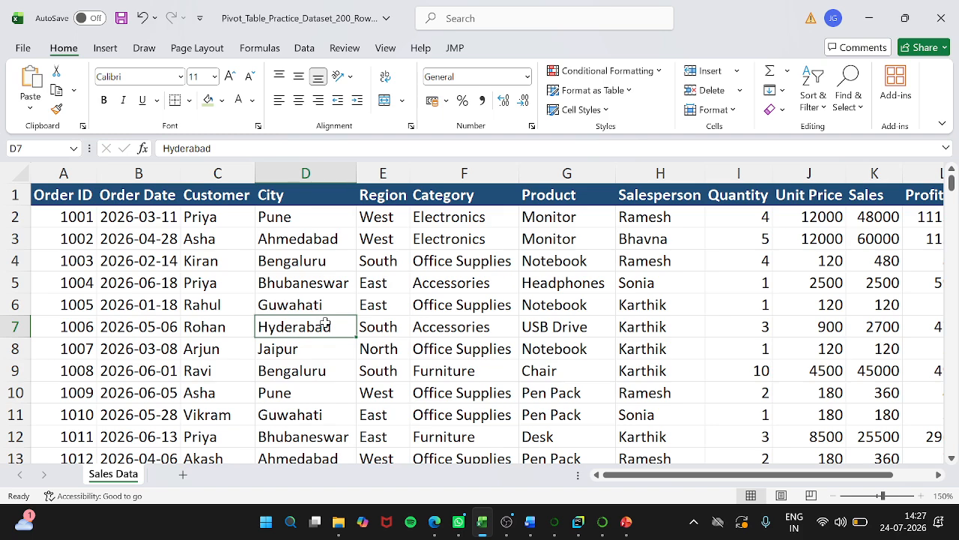
left_click(263, 289)
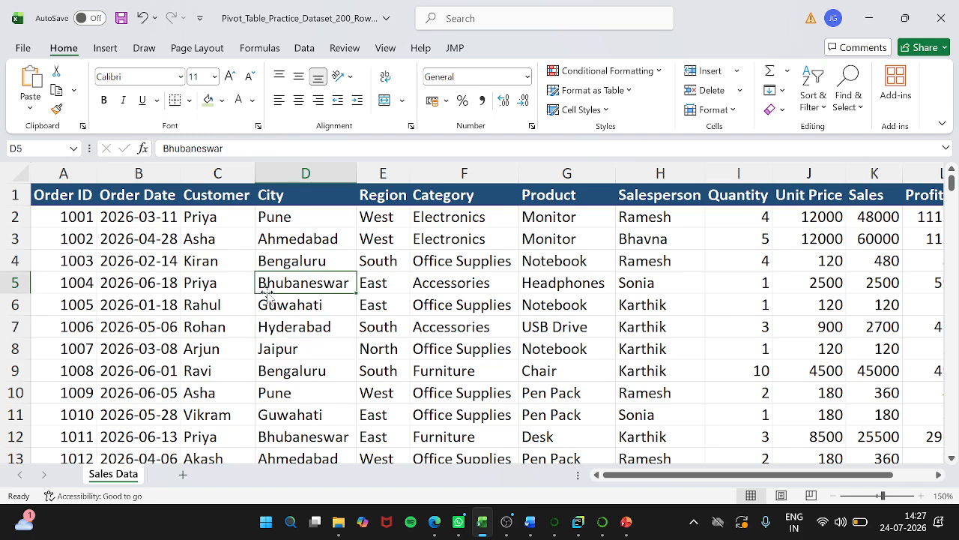
left_click(106, 50)
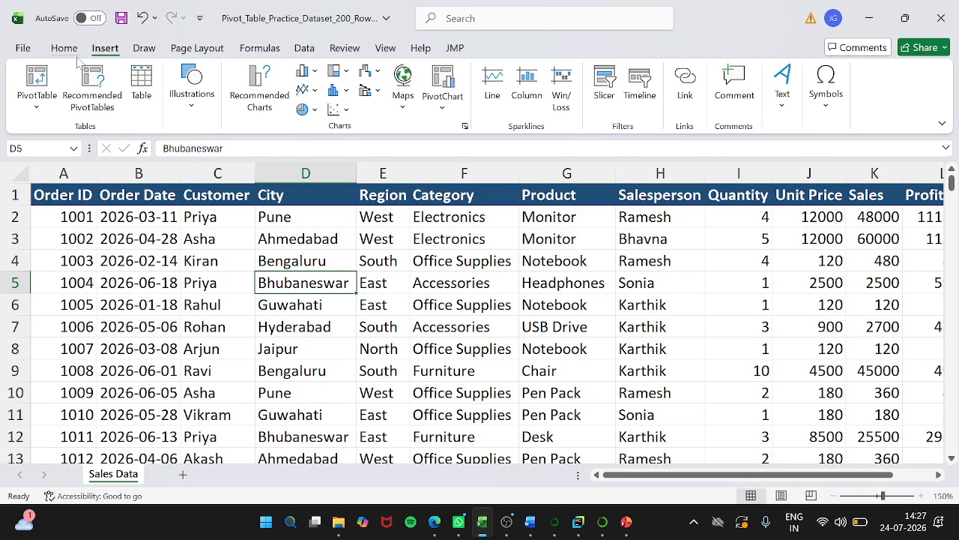
left_click(37, 81)
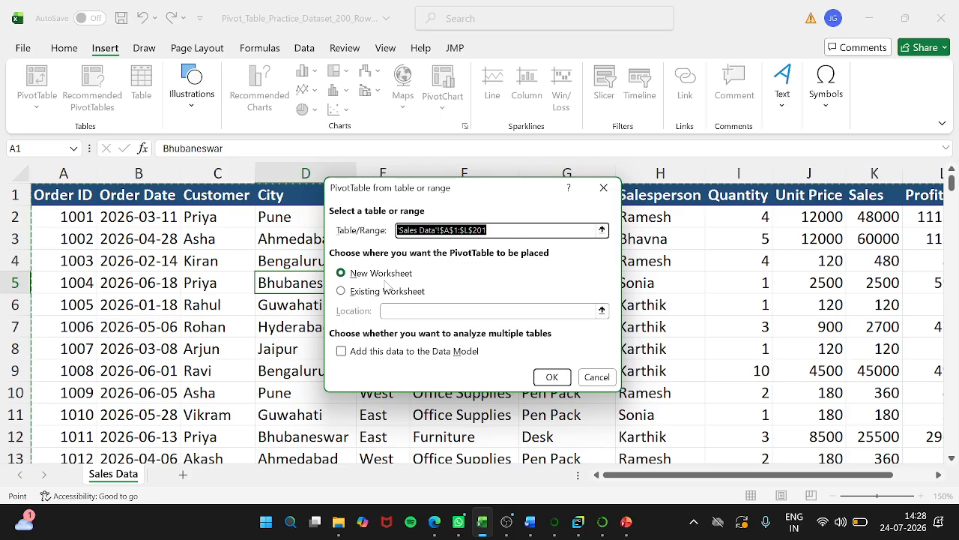
left_click(554, 377)
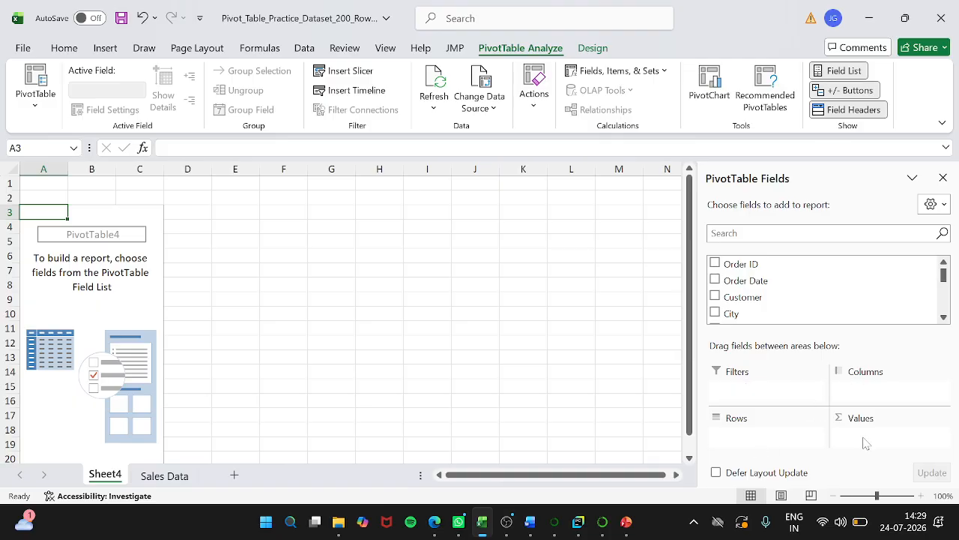
Step: Examine the fields available for the pivot report, from Order ID to Profit
scroll(832, 312, "down", 3)
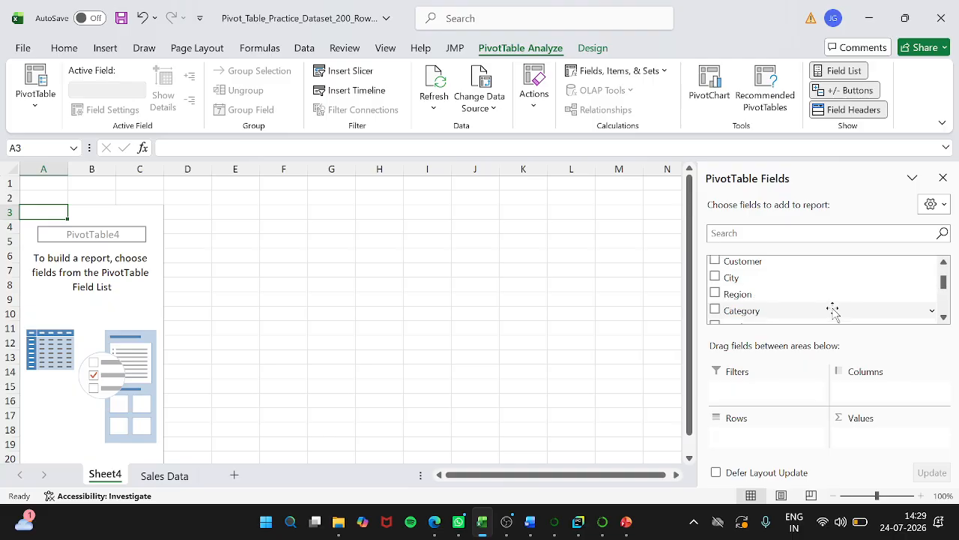
scroll(833, 312, "up", 2)
scroll(832, 312, "up", 1)
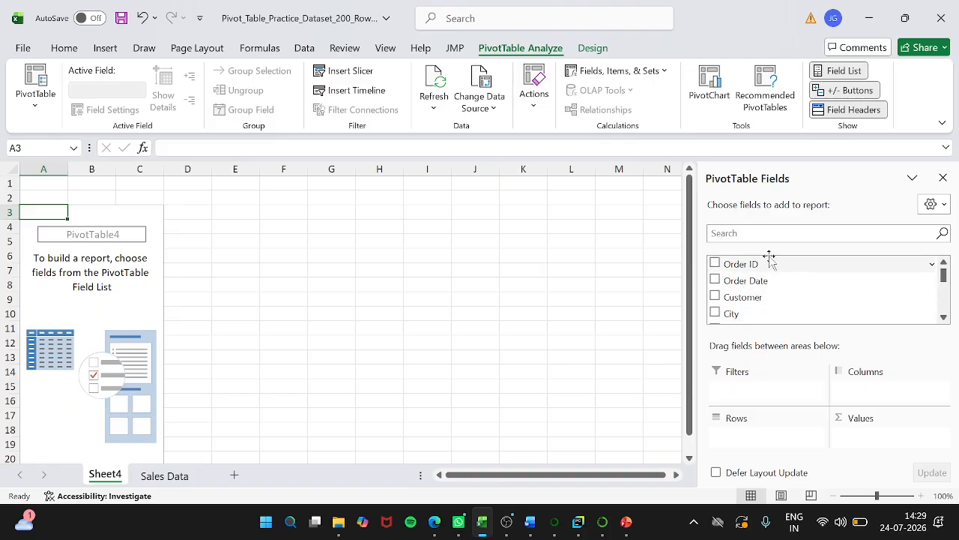
scroll(769, 323, "down", 3)
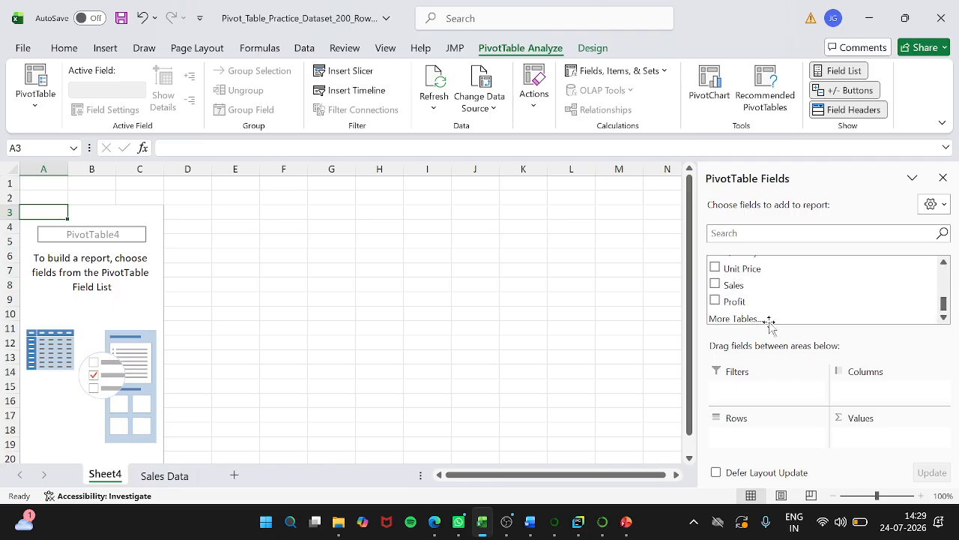
scroll(769, 323, "up", 3)
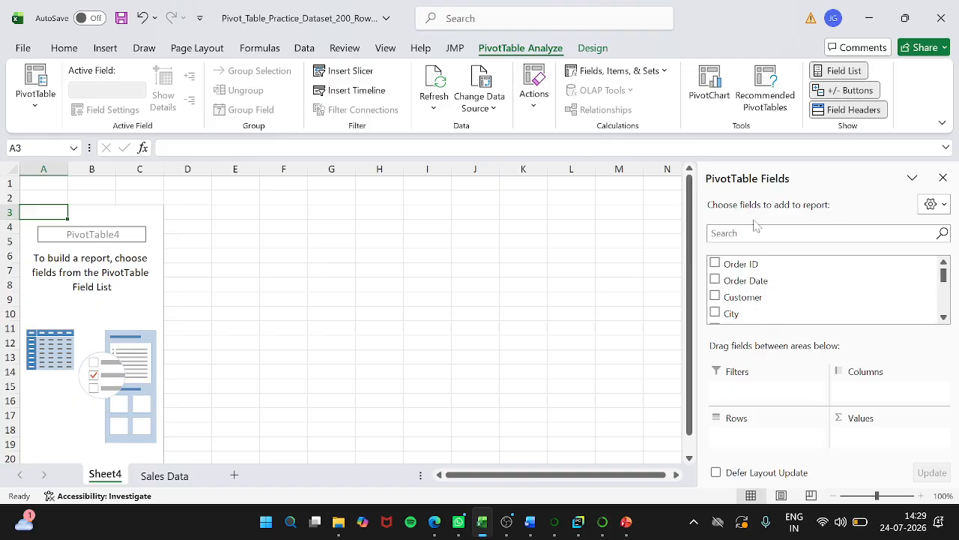
left_click(807, 237)
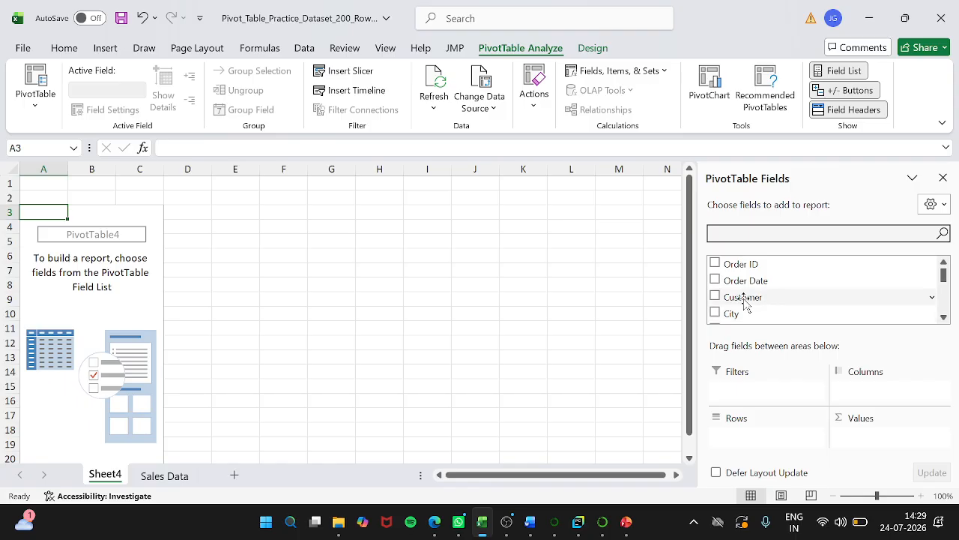
scroll(736, 318, "down", 1)
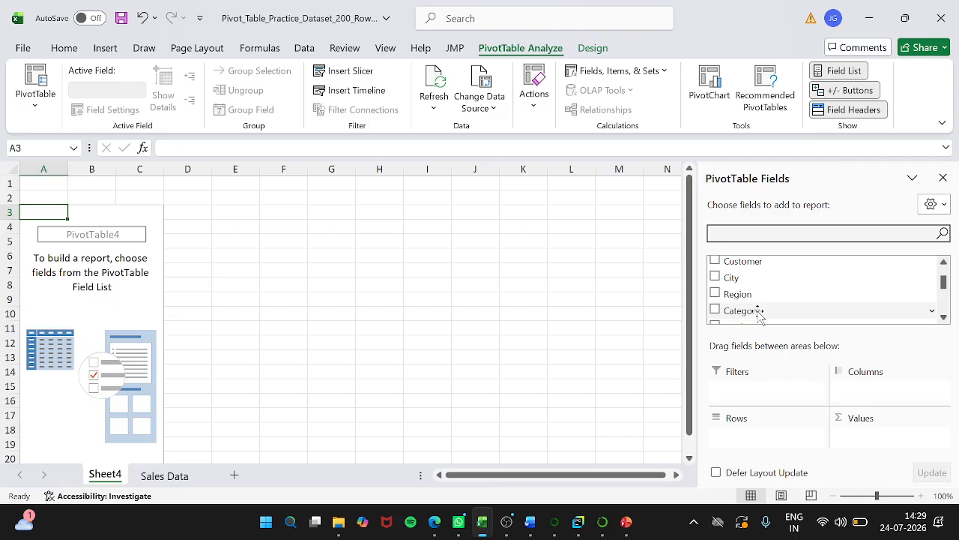
scroll(759, 315, "down", 2)
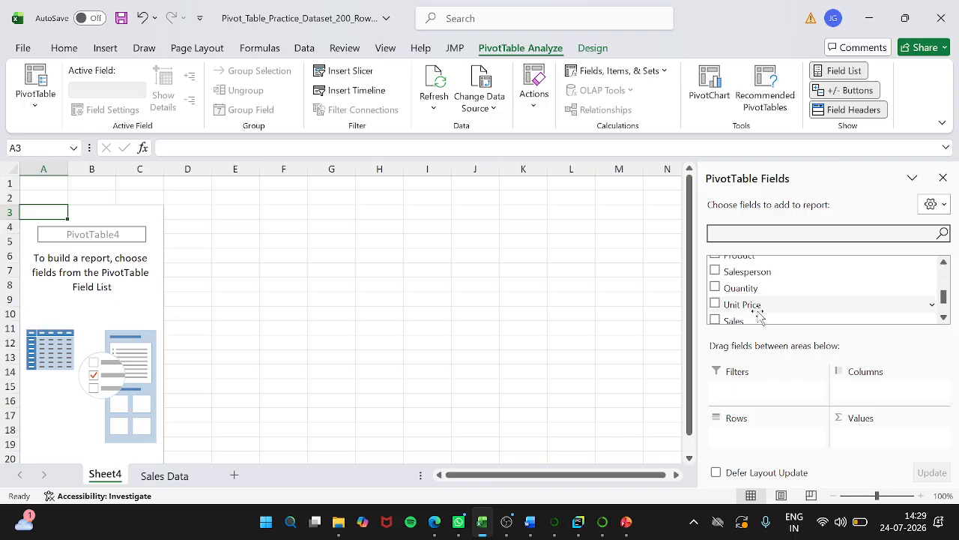
scroll(764, 288, "up", 2)
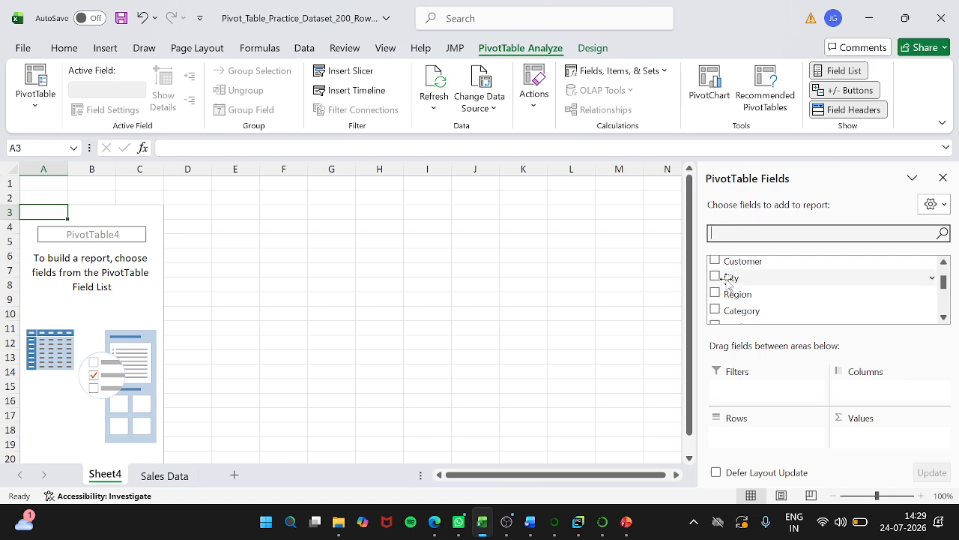
scroll(776, 307, "down", 1)
scroll(776, 306, "up", 2)
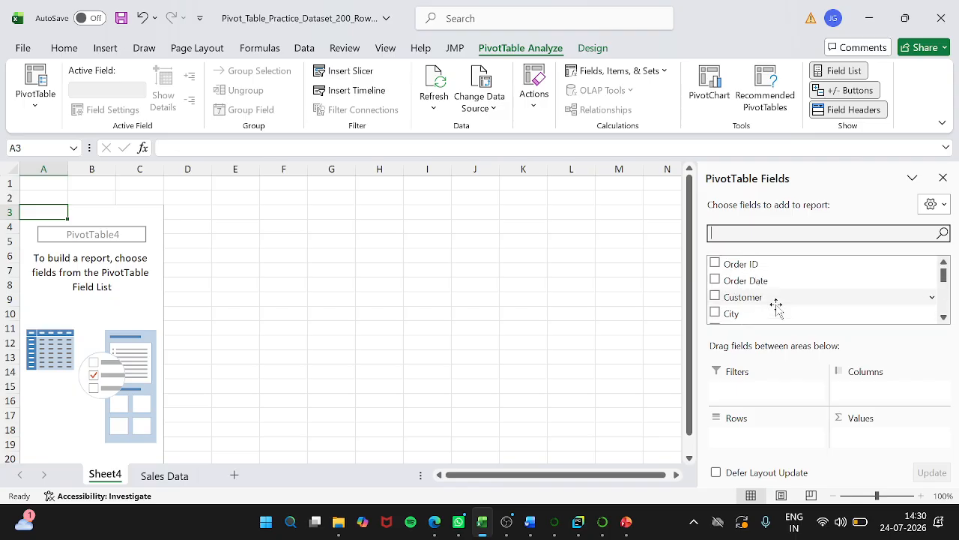
Step: Add the Region field to the pivot table's rows
scroll(777, 304, "down", 2)
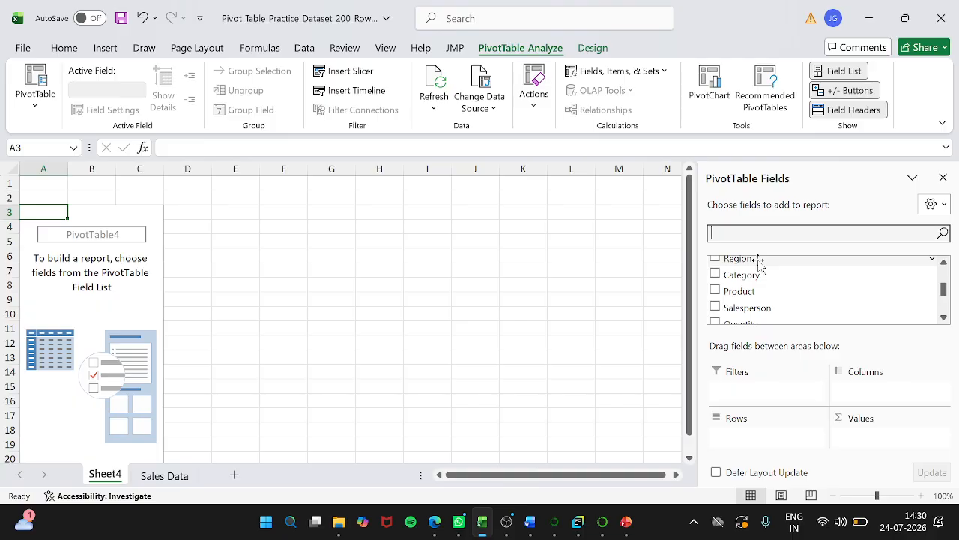
left_click_drag(758, 260, 760, 304)
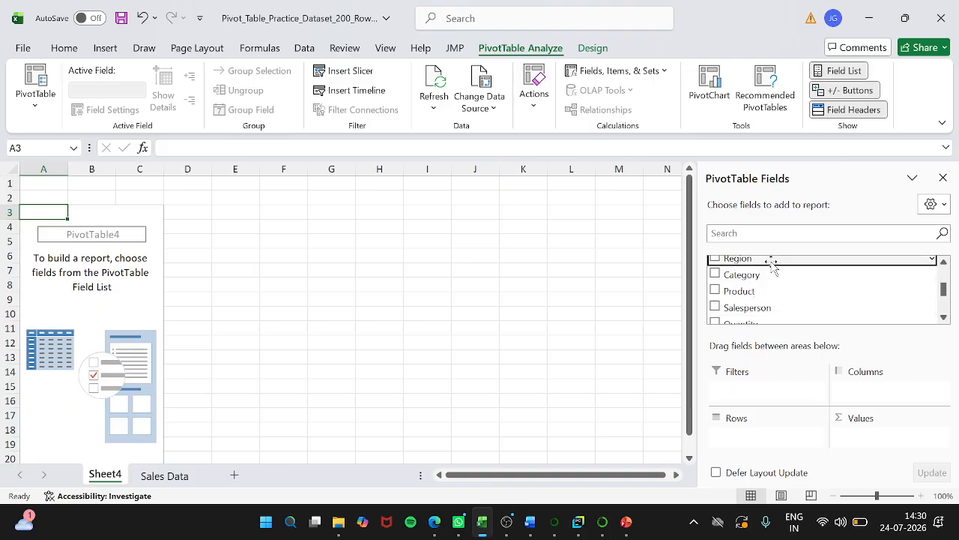
left_click_drag(772, 262, 759, 443)
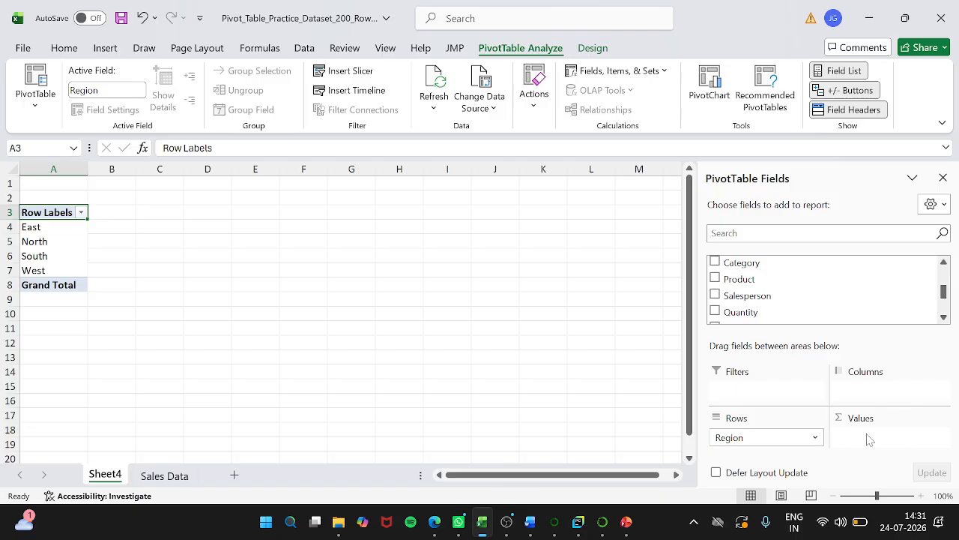
Step: Add the Sales field to the pivot table's values as a sum and review the East and North figures
scroll(759, 302, "down", 2)
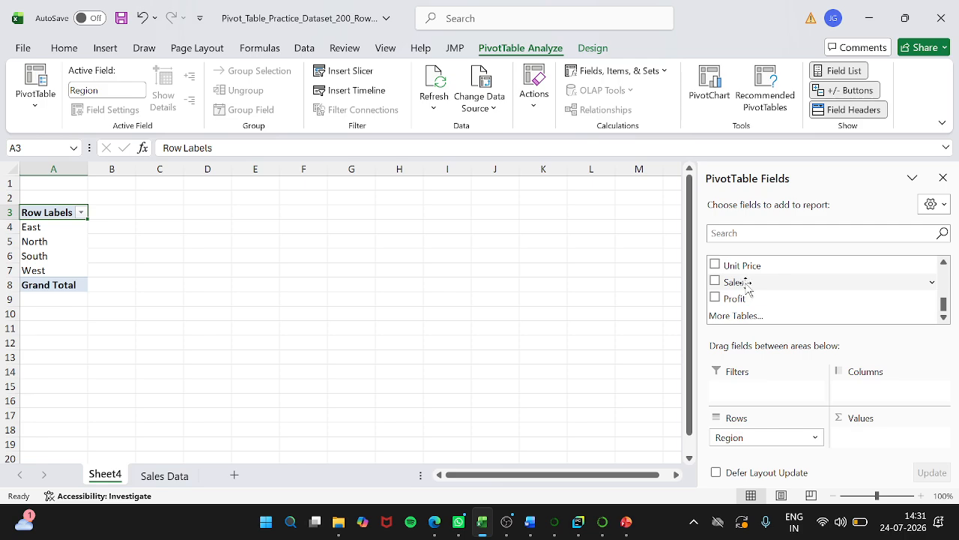
left_click_drag(744, 285, 888, 450)
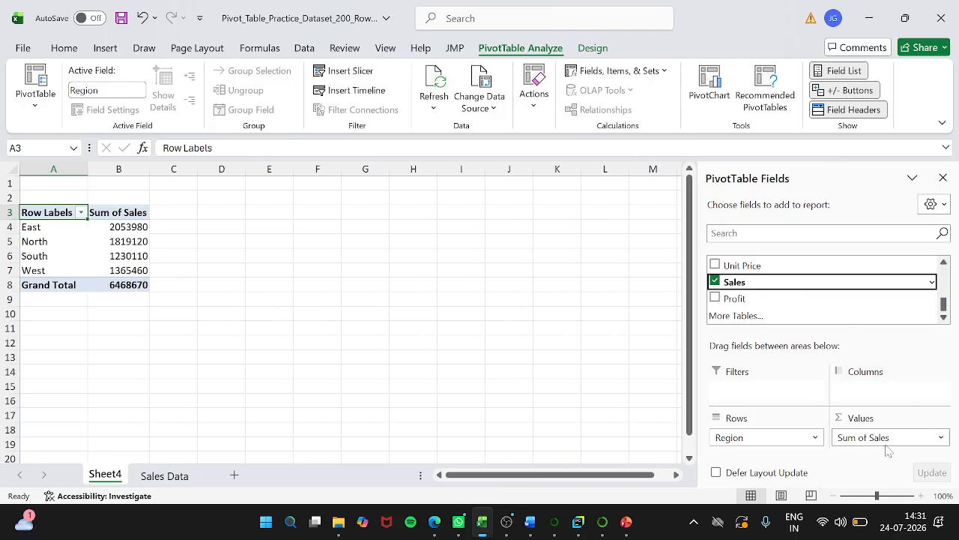
left_click(51, 231)
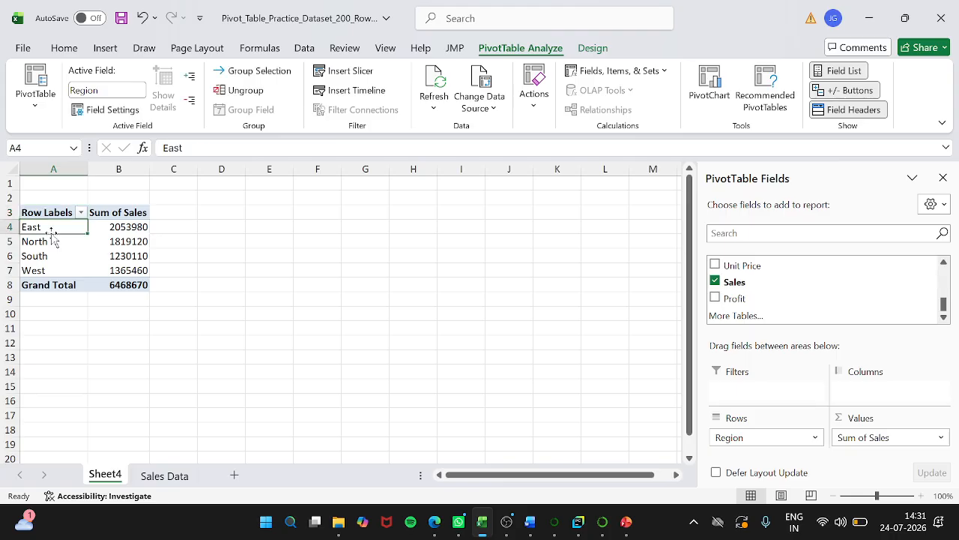
key("Right")
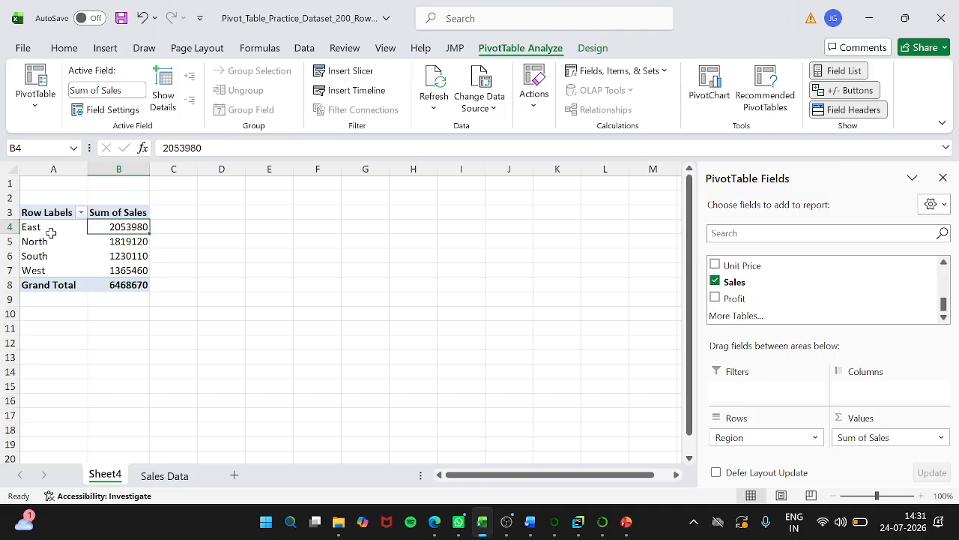
key("Down")
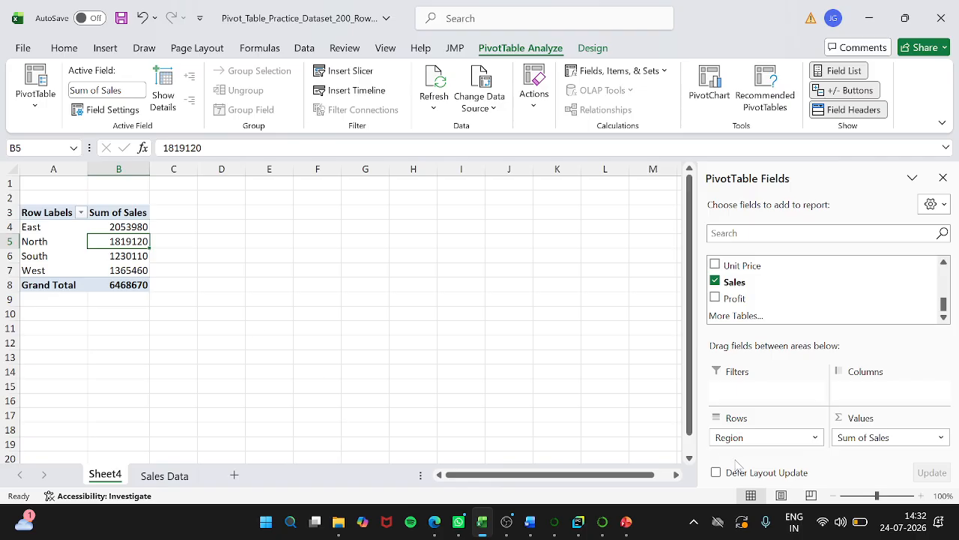
Step: Change the Sales value field's summary calculation to Count in the pivot table
left_click(941, 438)
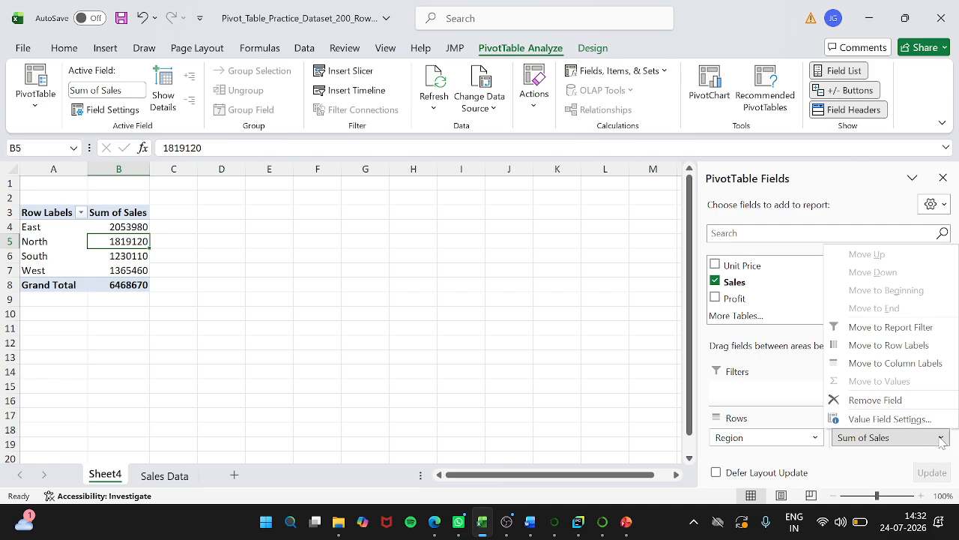
left_click(890, 419)
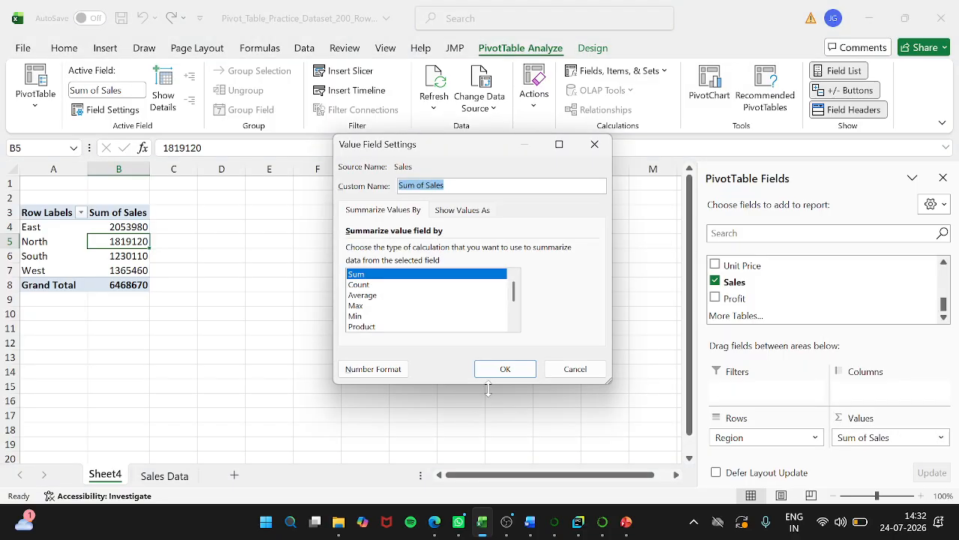
left_click(369, 286)
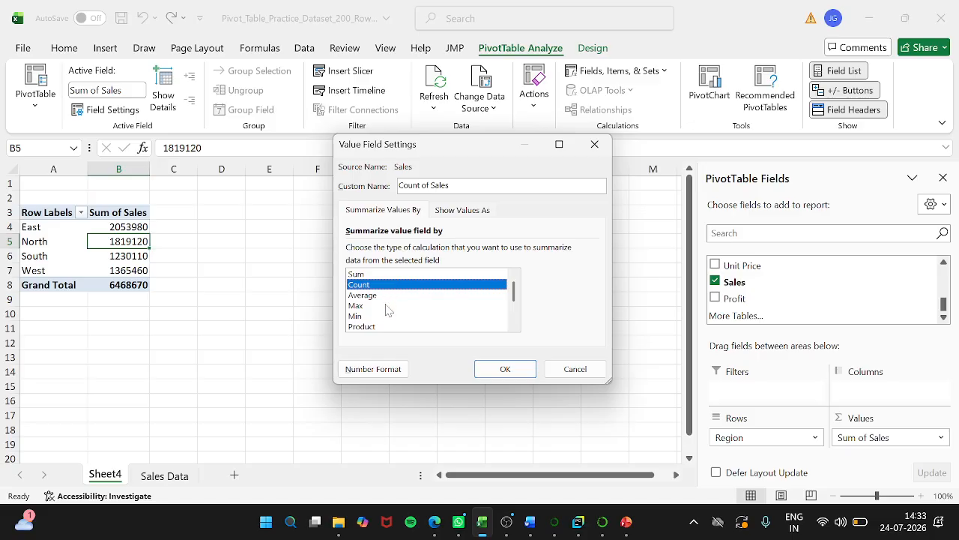
scroll(385, 328, "down", 1)
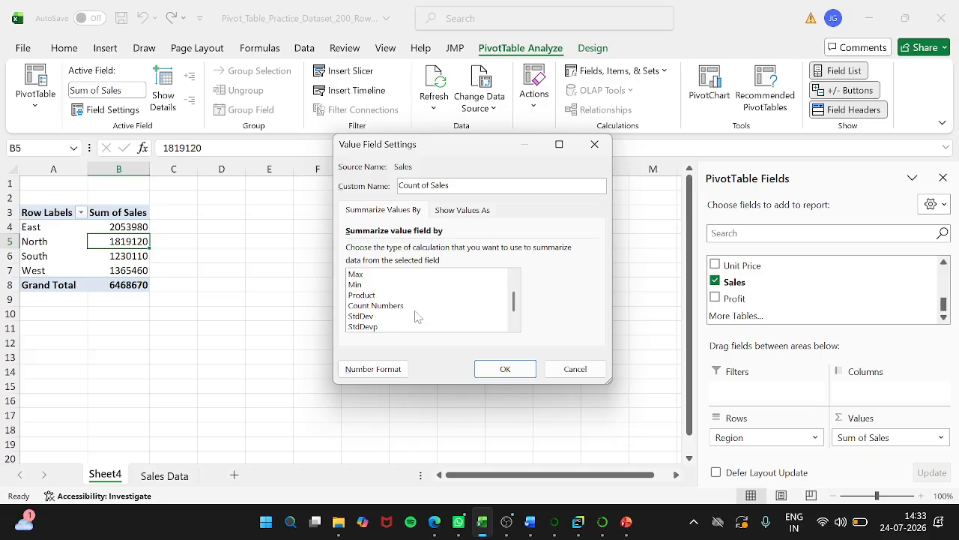
scroll(416, 316, "down", 1)
scroll(416, 317, "up", 2)
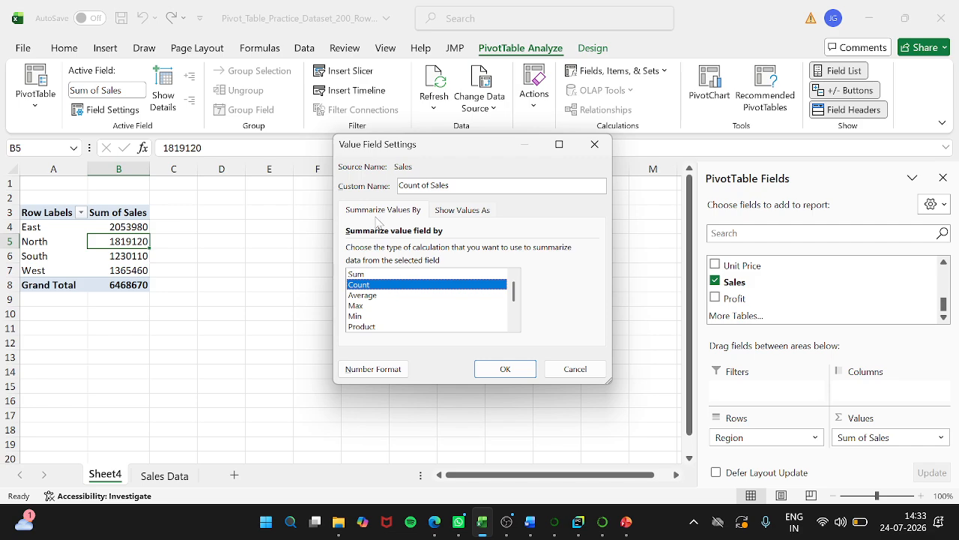
left_click(507, 368)
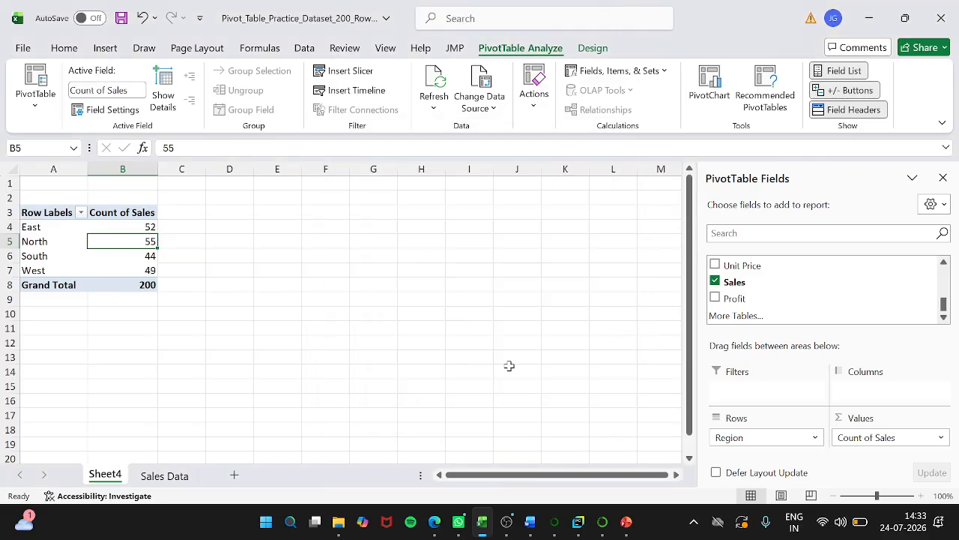
Step: Review the sales counts for the regions and change the Sales value field's summary calculation to Average
left_click(124, 226)
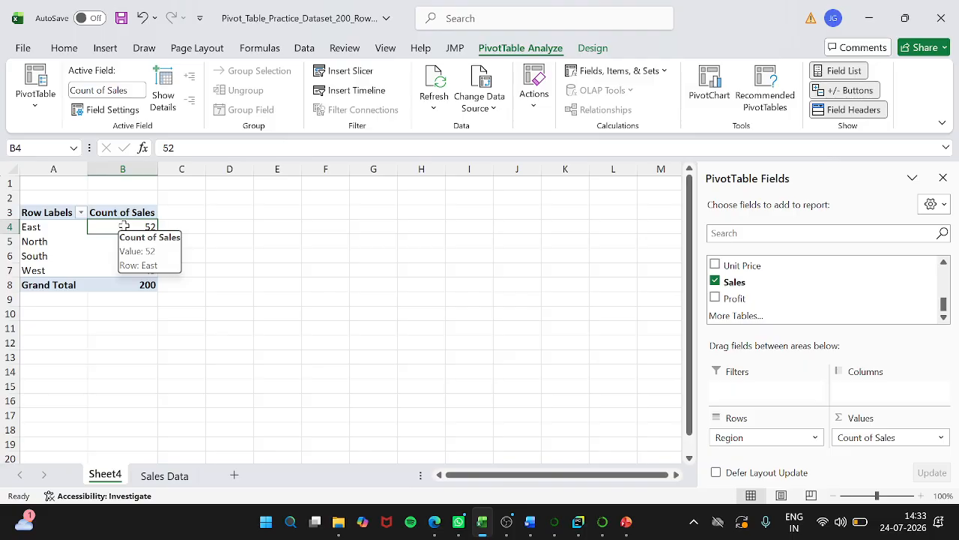
left_click(417, 245)
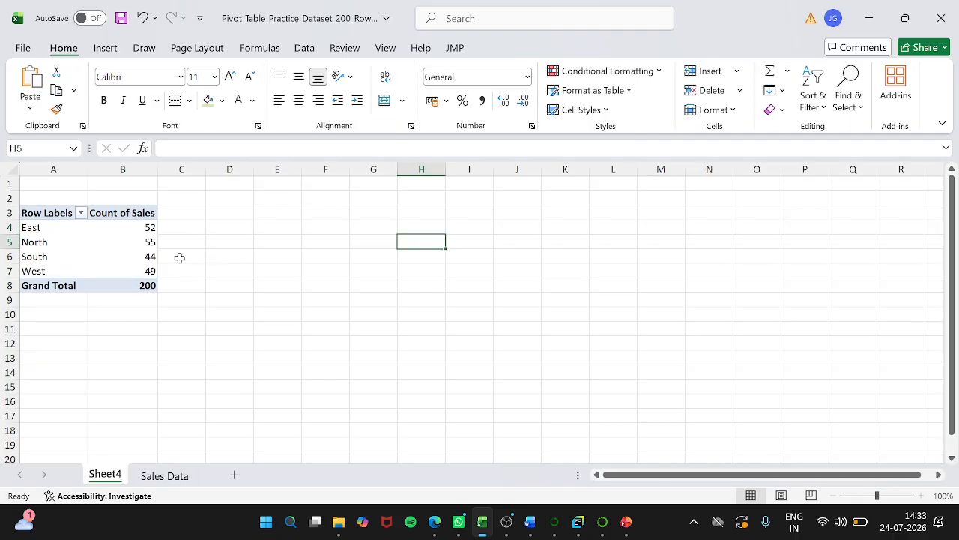
left_click(89, 245)
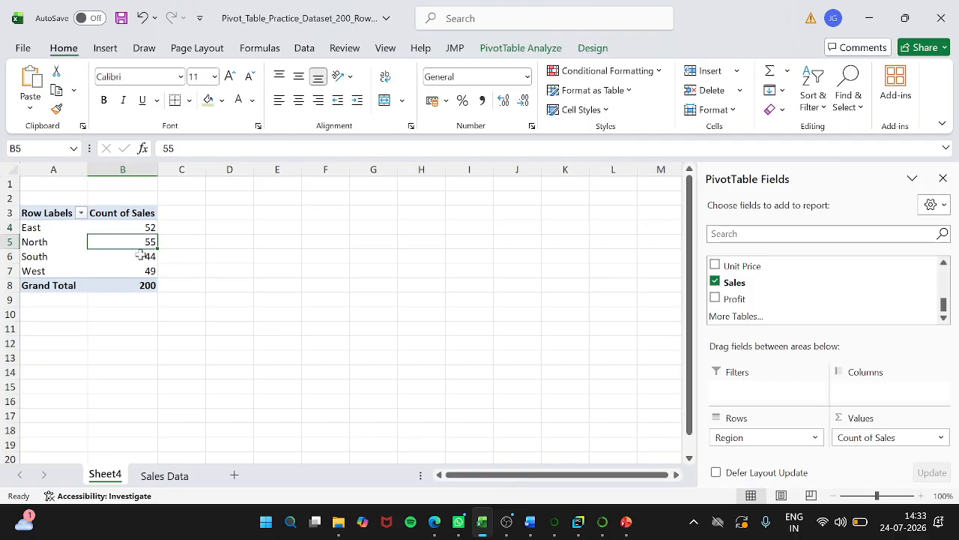
mouse_move(145, 271)
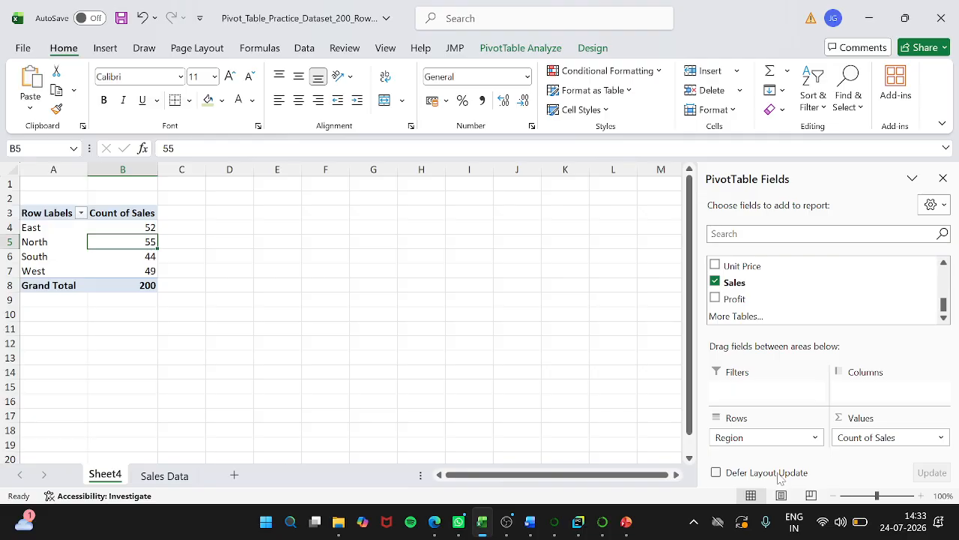
left_click(941, 438)
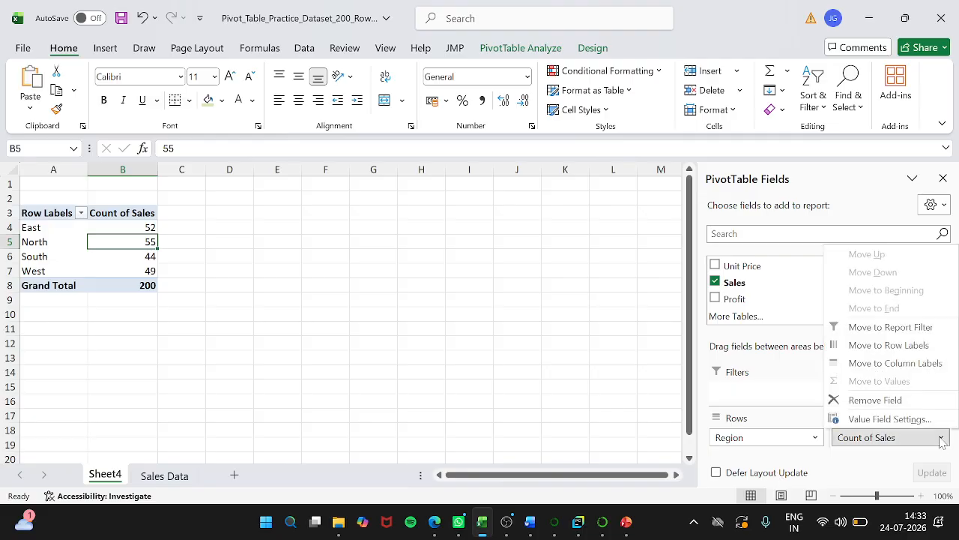
left_click(900, 421)
left_click(390, 296)
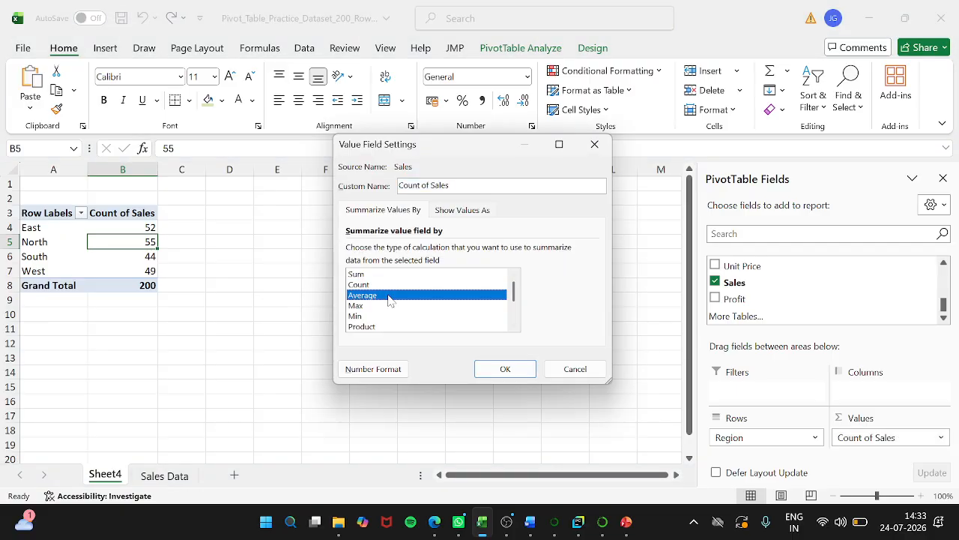
left_click(506, 370)
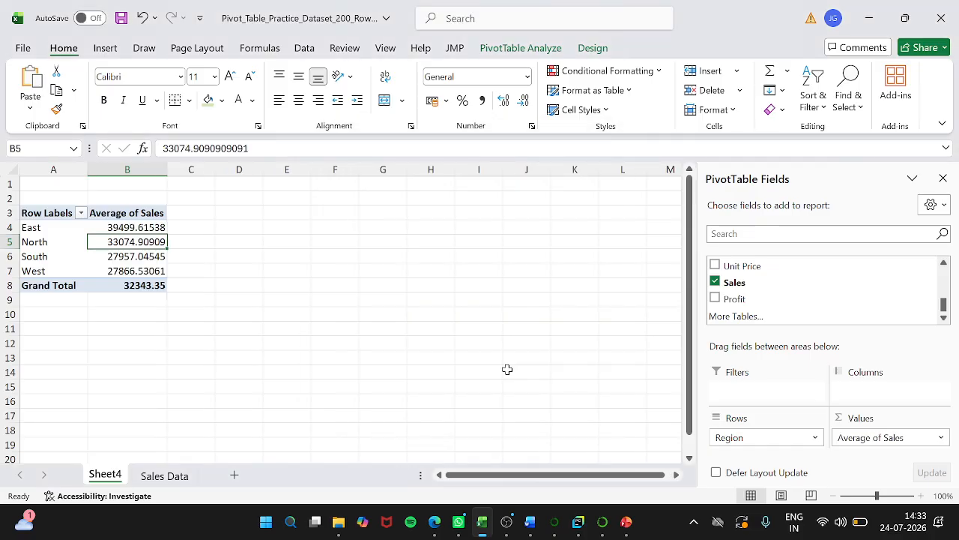
Step: Look over the regional averages and change the Sales value field's summary calculation to Max
left_click_drag(94, 227, 107, 275)
mouse_move(106, 274)
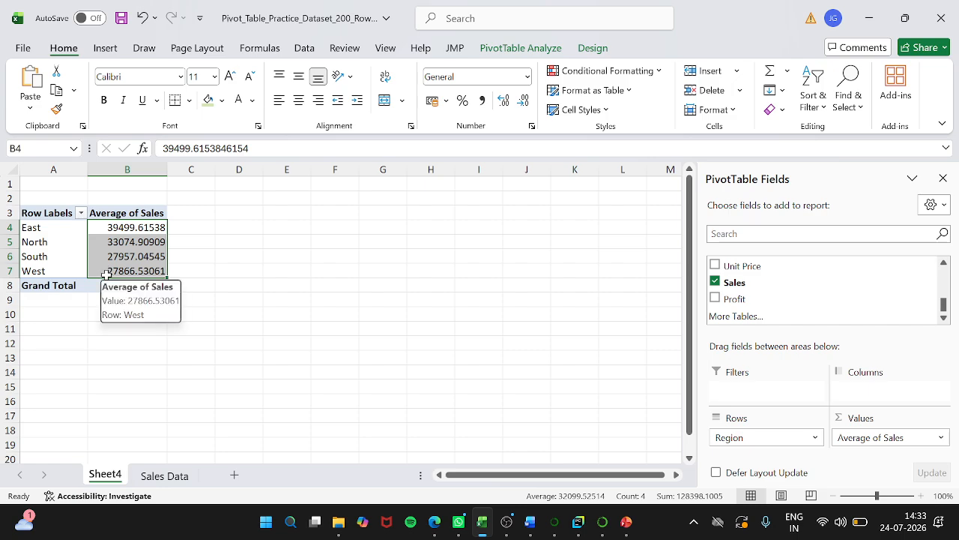
left_click(942, 438)
left_click(889, 419)
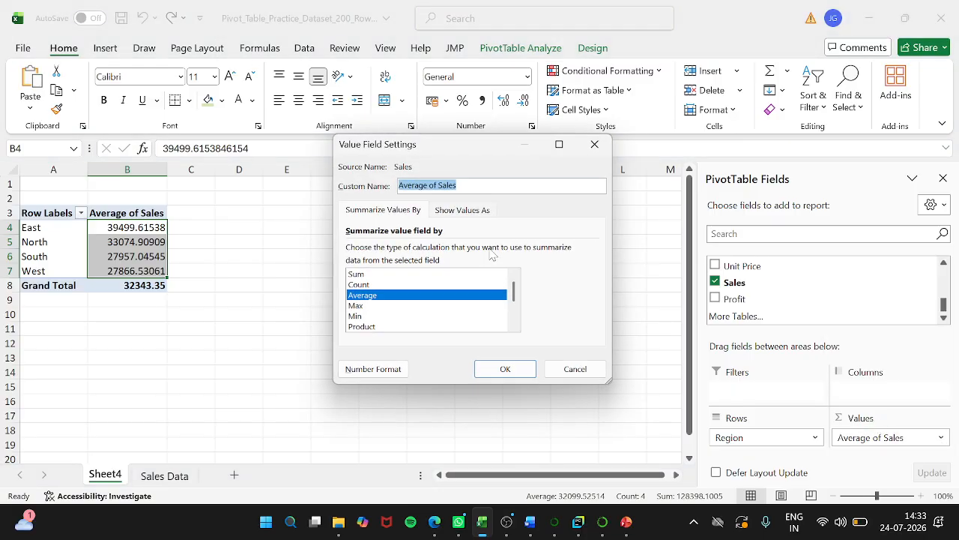
left_click(359, 306)
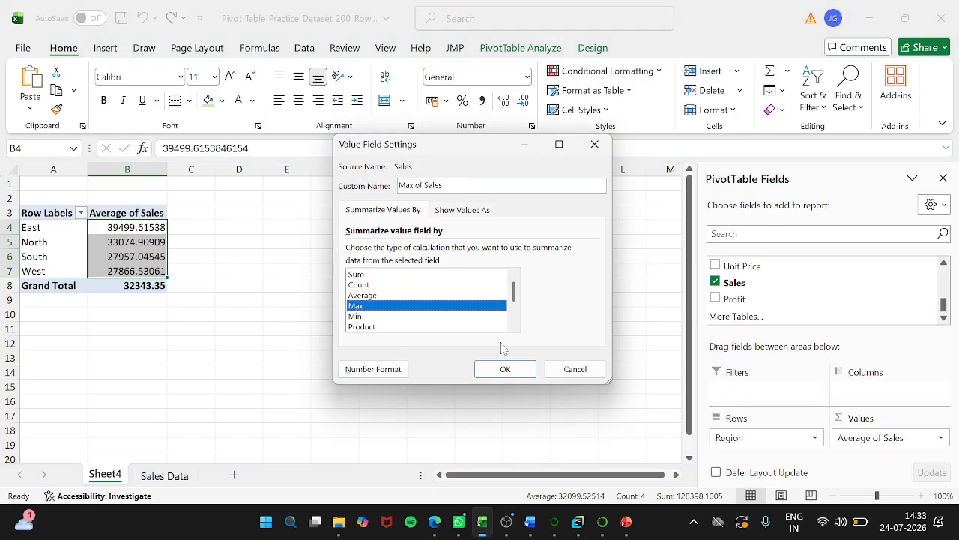
left_click(504, 370)
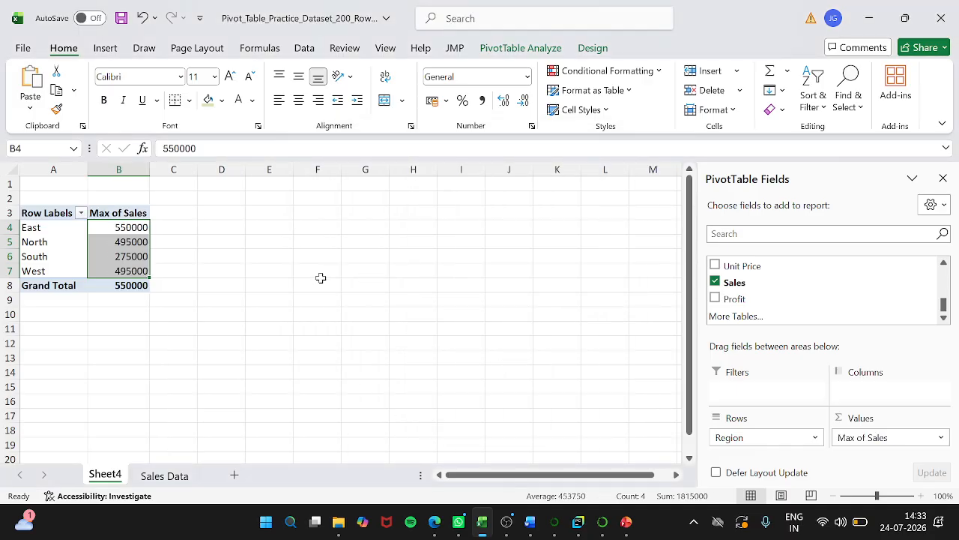
Step: Set the Sales value field's summary calculation back to Sum
left_click(129, 240)
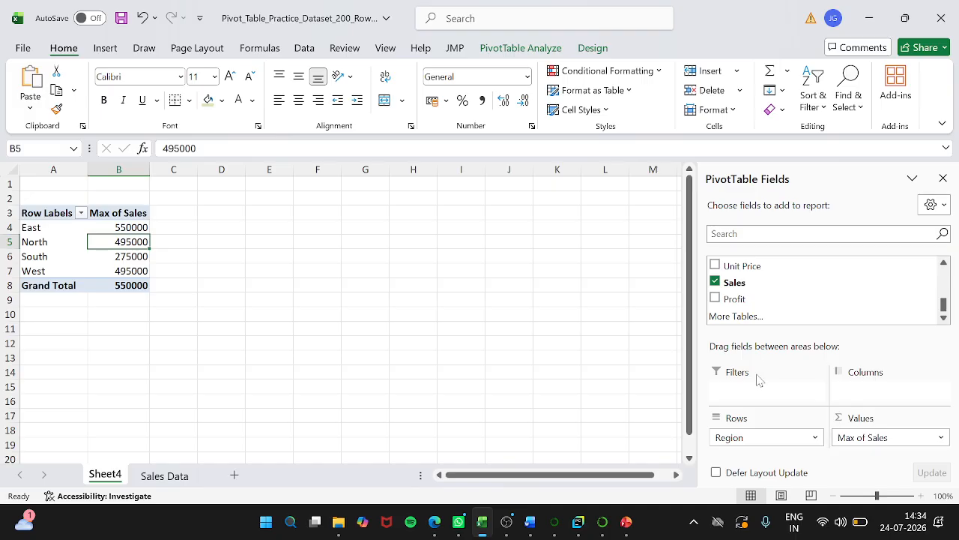
scroll(750, 270, "up", 5)
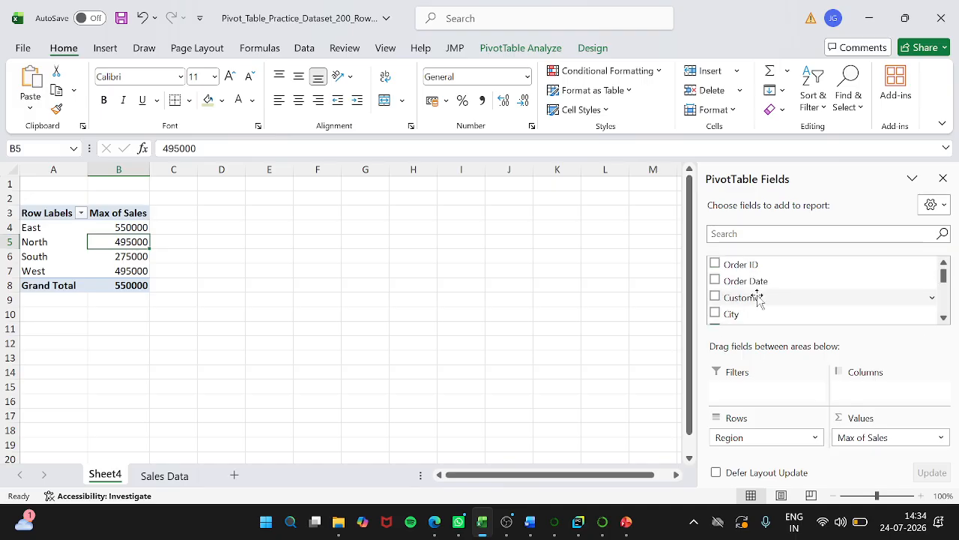
left_click(941, 437)
left_click(912, 422)
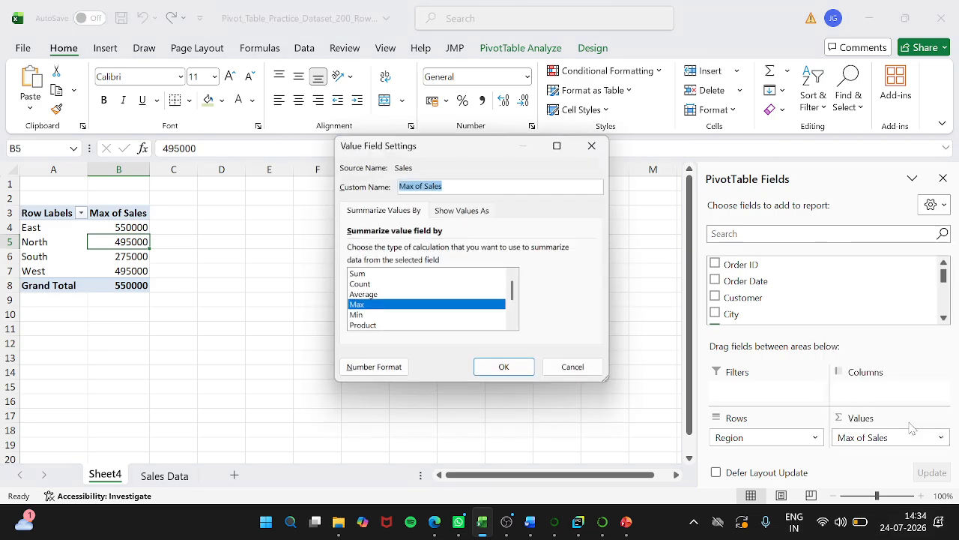
left_click(359, 274)
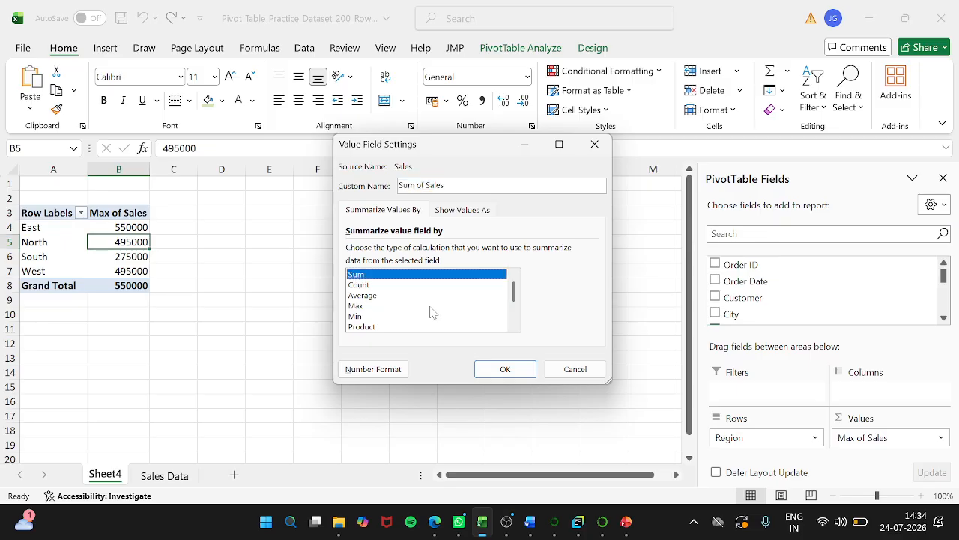
left_click(505, 368)
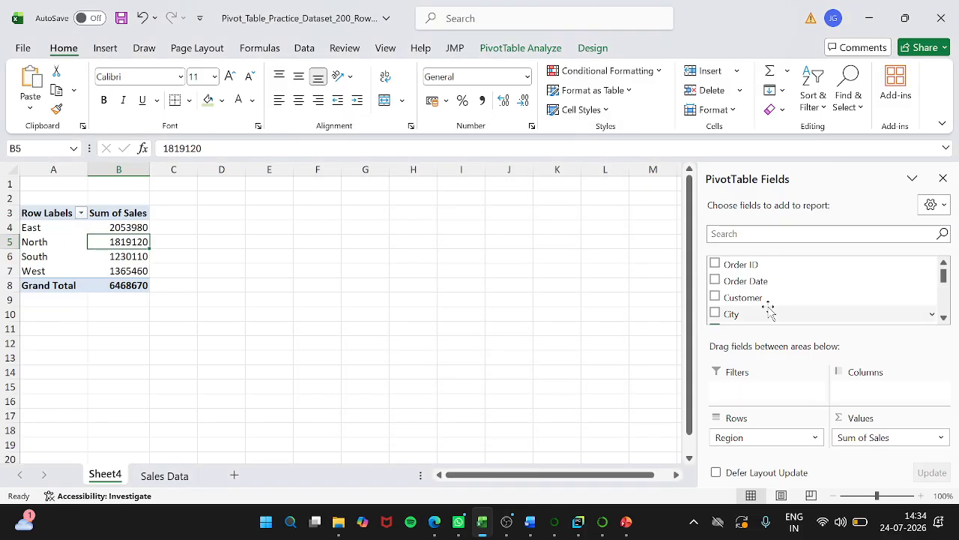
Step: Add the Category field to the pivot table's columns and review the sales sums by category and region
scroll(771, 313, "down", 1)
left_click_drag(754, 308, 873, 391)
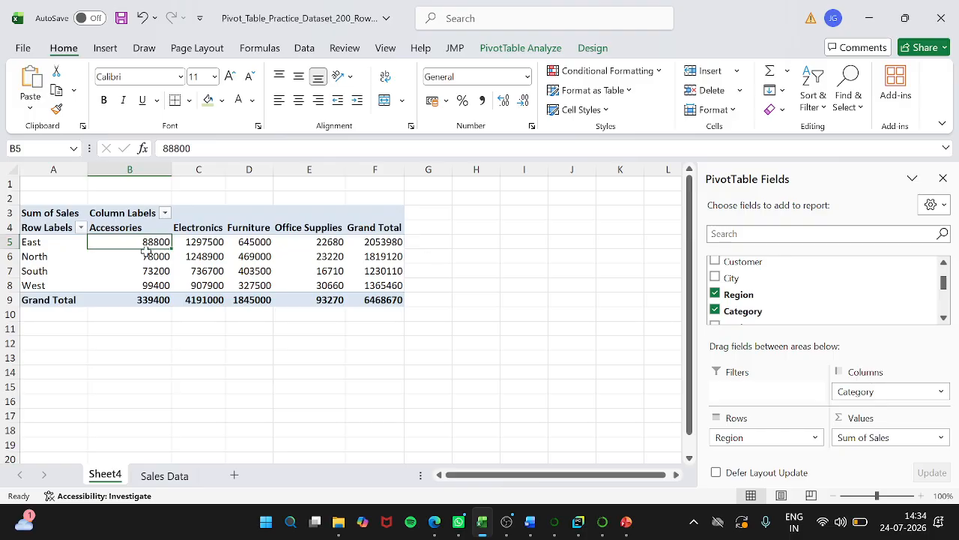
left_click(46, 242)
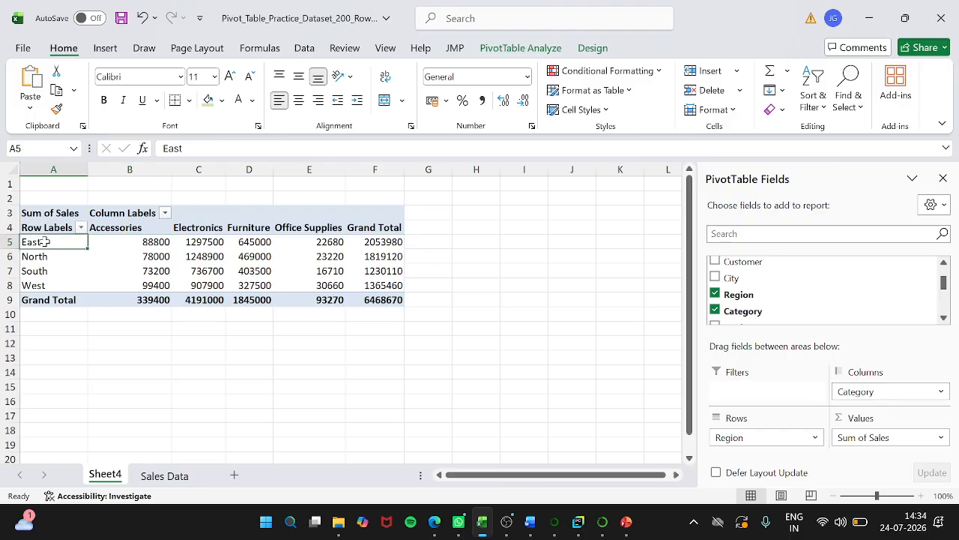
left_click(130, 222)
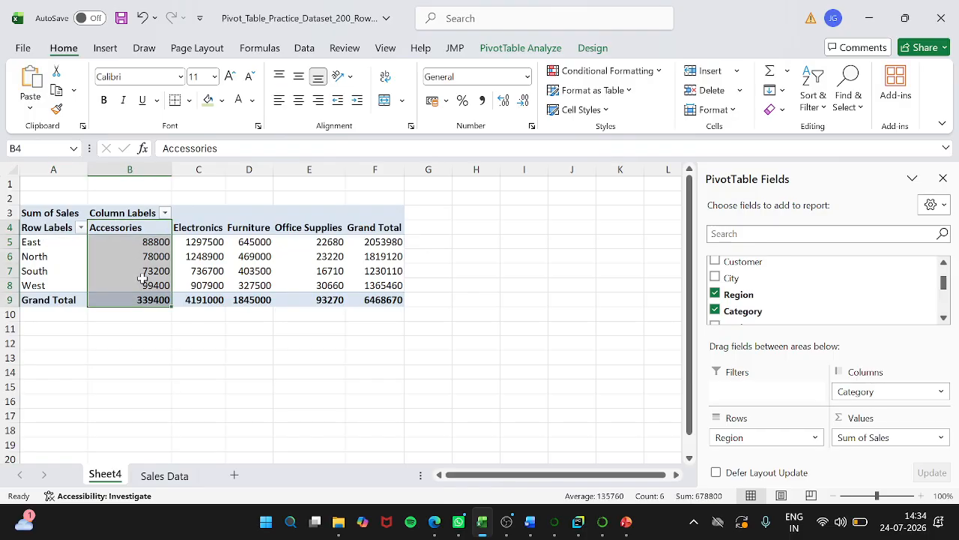
left_click(192, 222)
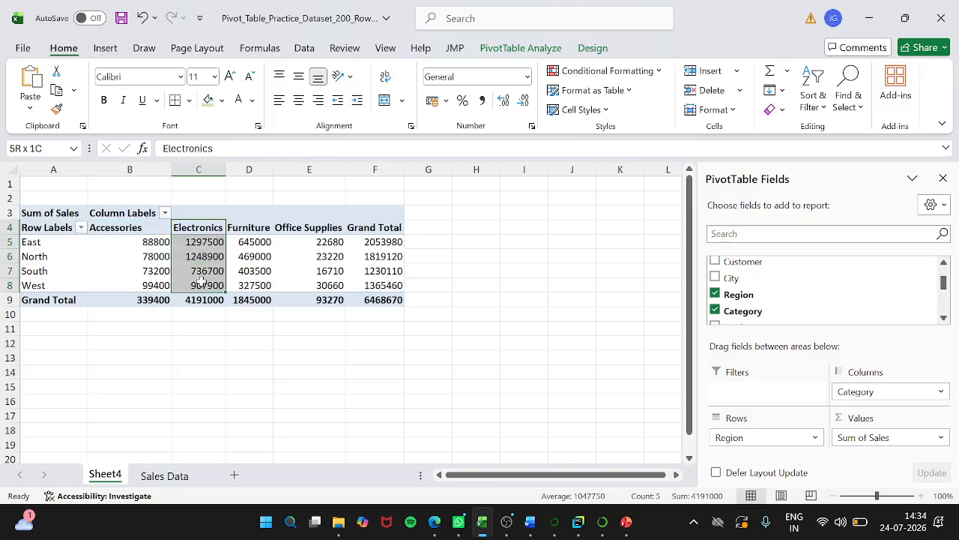
left_click_drag(248, 228, 252, 295)
left_click_drag(287, 229, 304, 301)
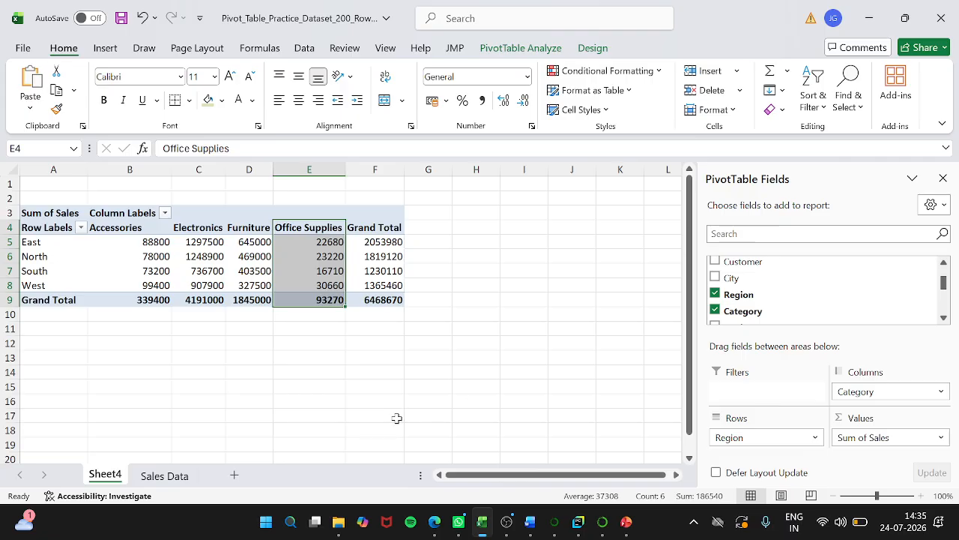
left_click(10, 271)
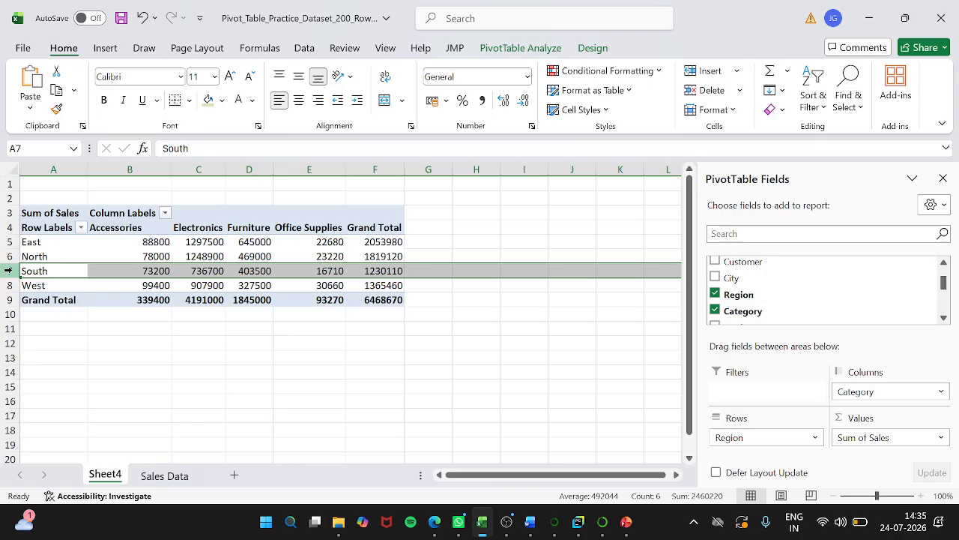
left_click_drag(44, 241, 46, 261)
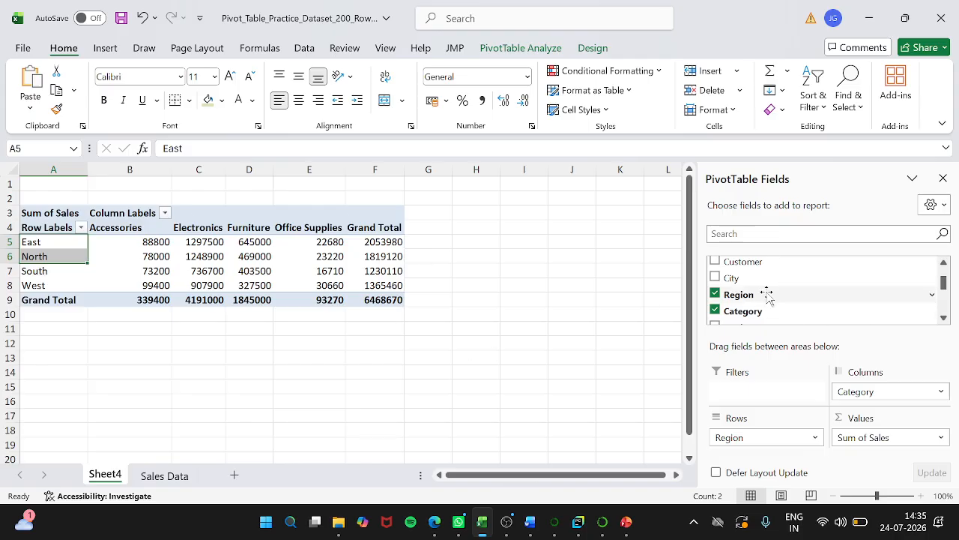
Step: Move the Region field from the pivot table's rows to its report filter and filter the category sales to South
left_click_drag(765, 295, 754, 391)
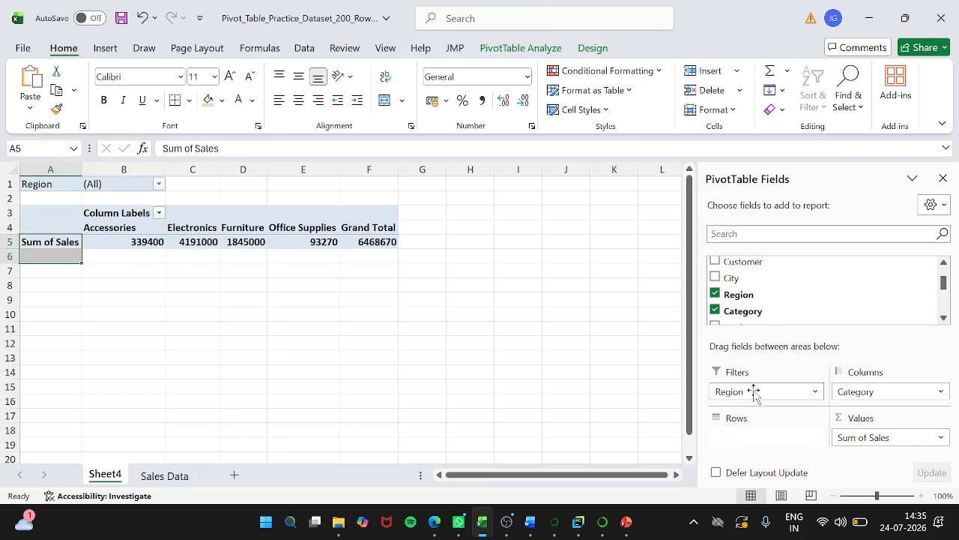
left_click(58, 184)
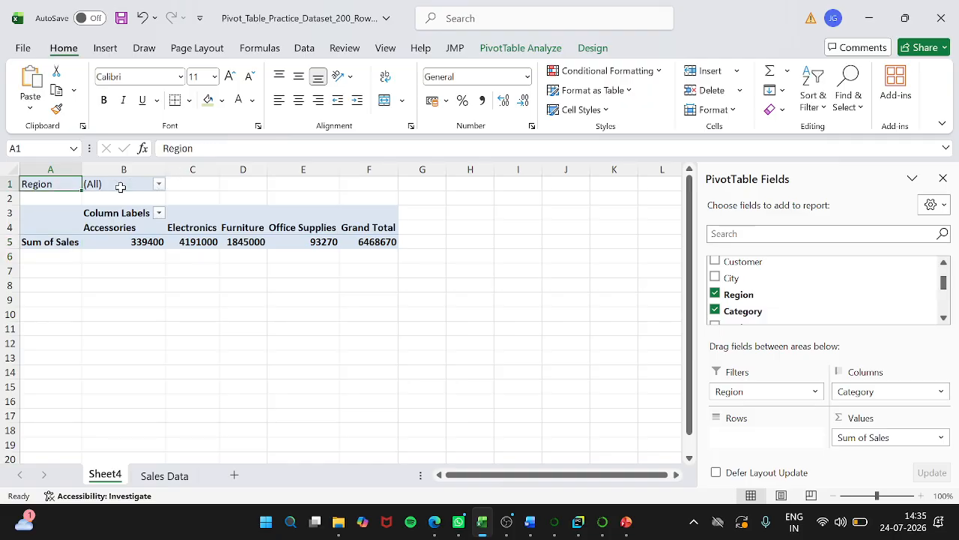
left_click(158, 185)
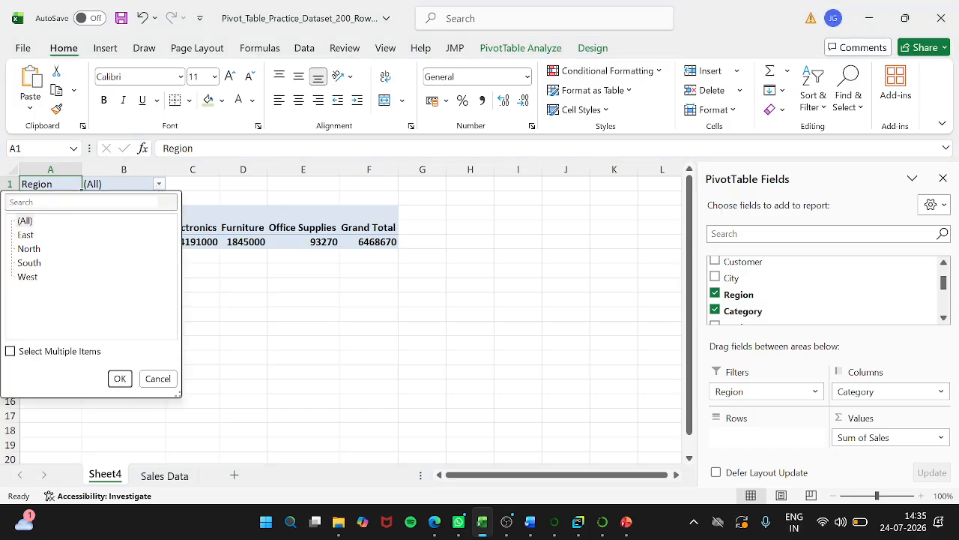
left_click(29, 262)
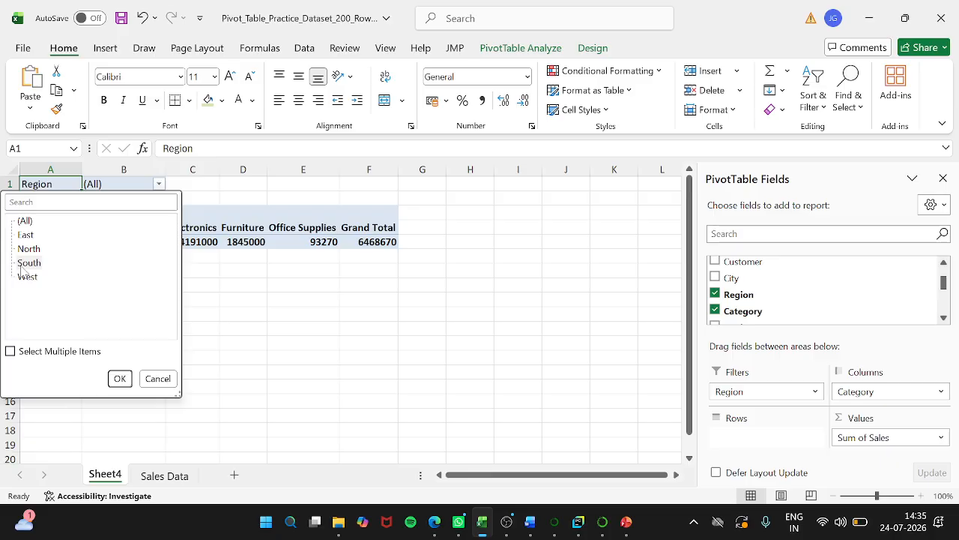
left_click(120, 379)
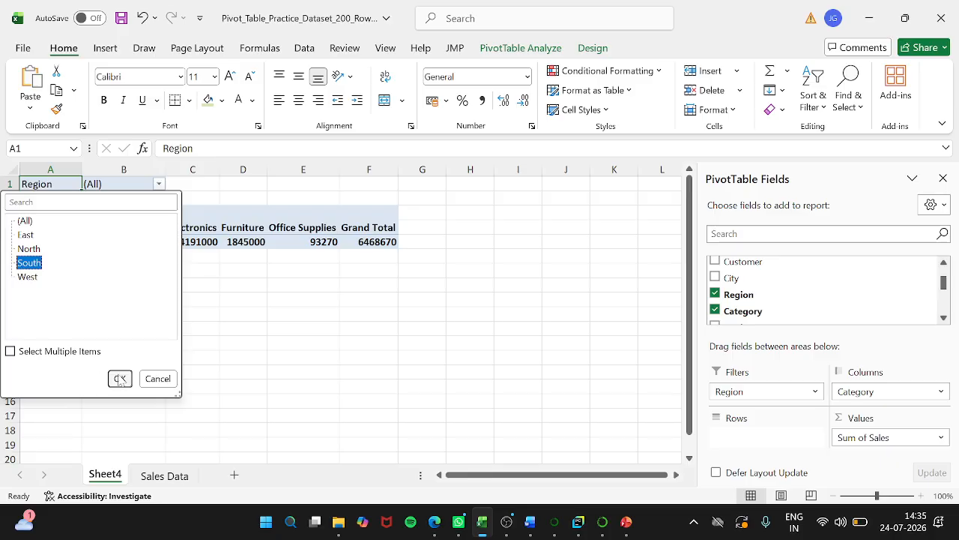
left_click(118, 372)
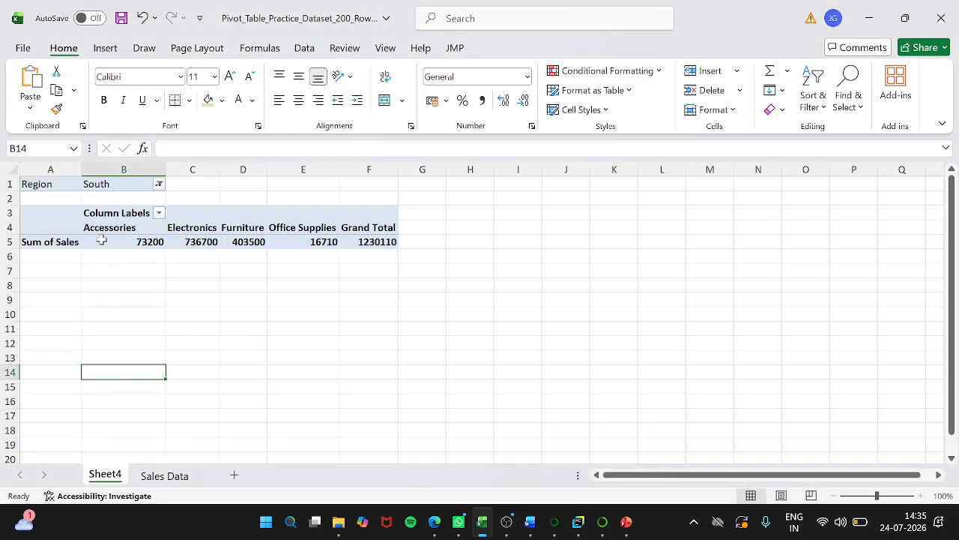
left_click_drag(101, 240, 382, 241)
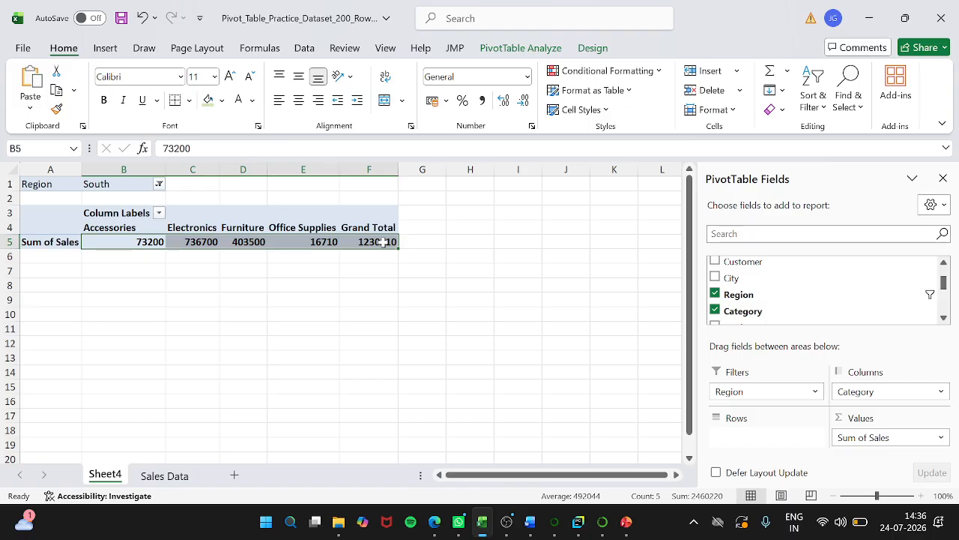
Step: Reset the pivot table's Region filter to (All)
left_click(399, 294)
left_click(158, 184)
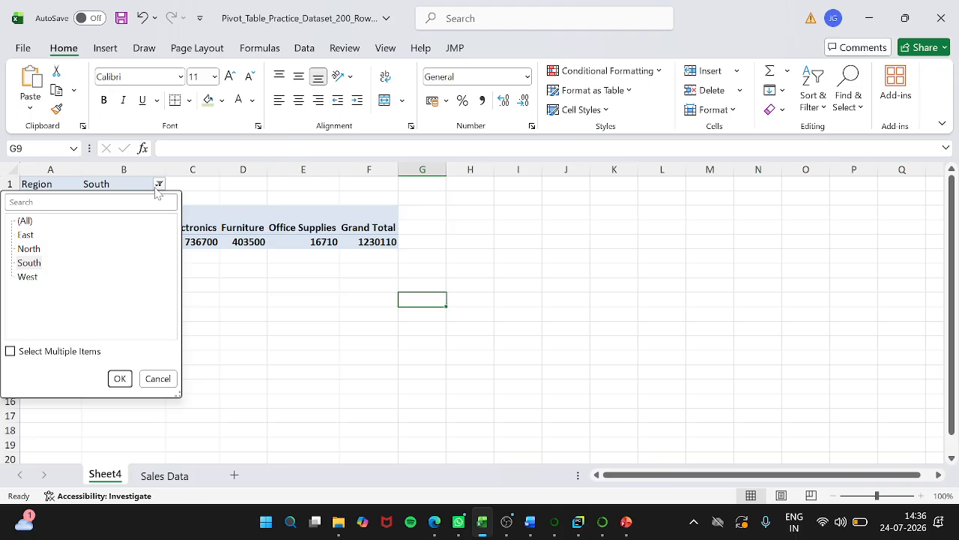
left_click(27, 221)
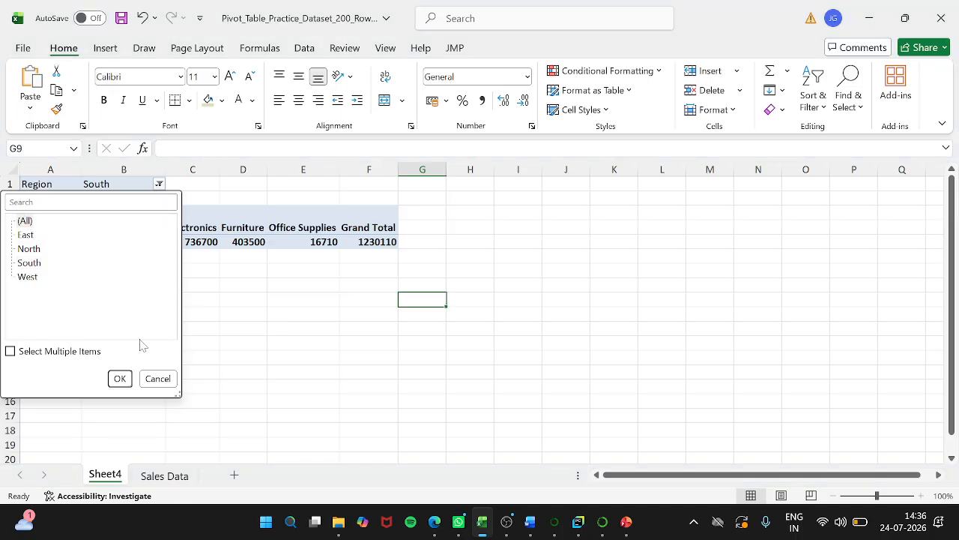
left_click(27, 223)
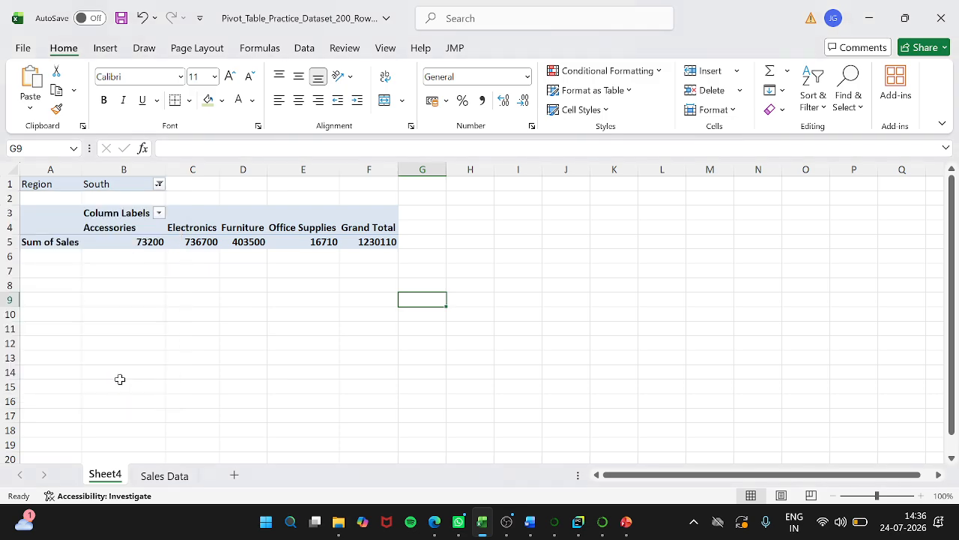
left_click(120, 379)
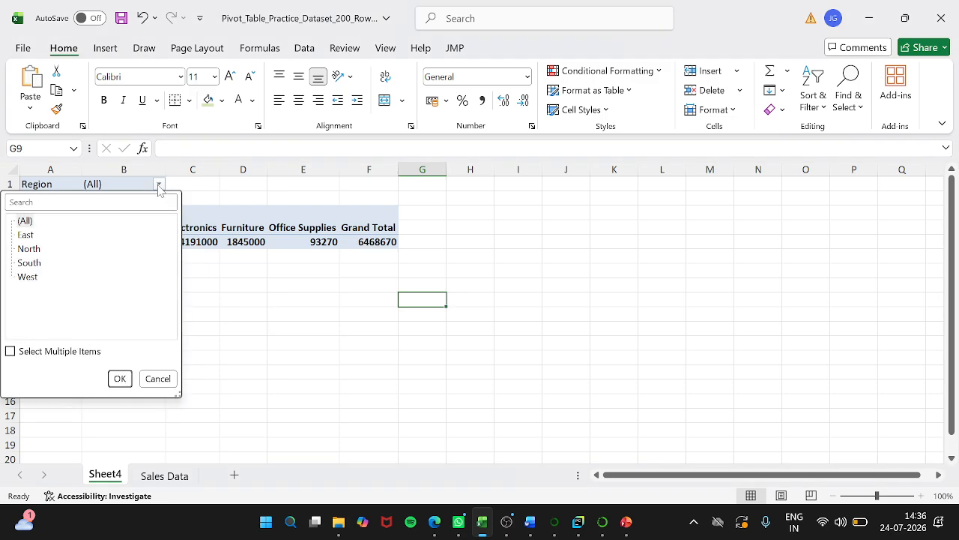
Step: Allow multiple selections in the pivot table's Region filter and include East, North, South and West
left_click(159, 184)
left_click(30, 249)
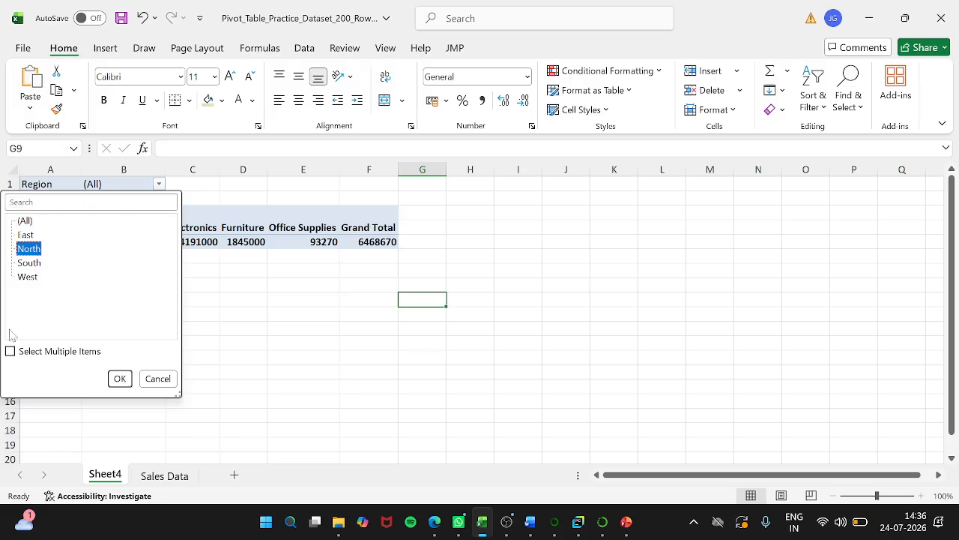
left_click(28, 264)
left_click(28, 277)
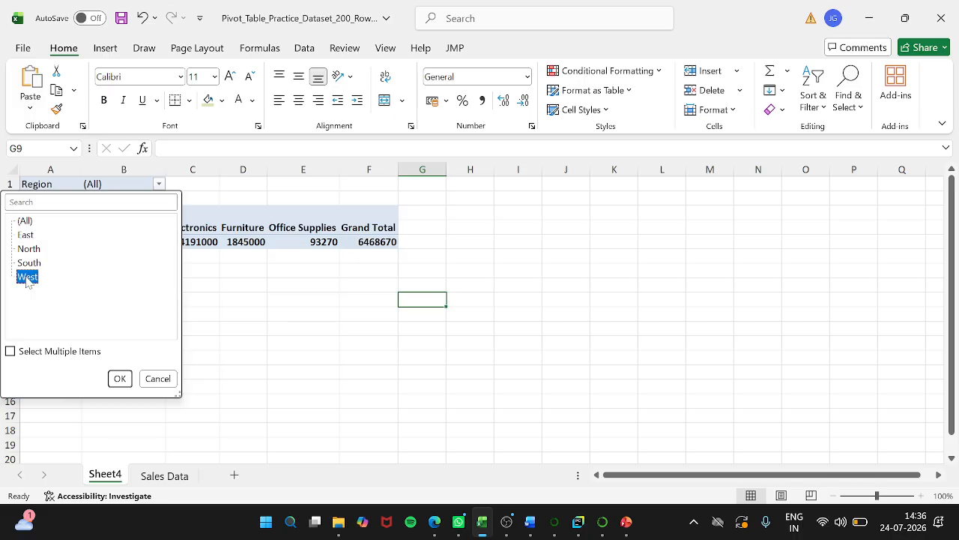
left_click(26, 250)
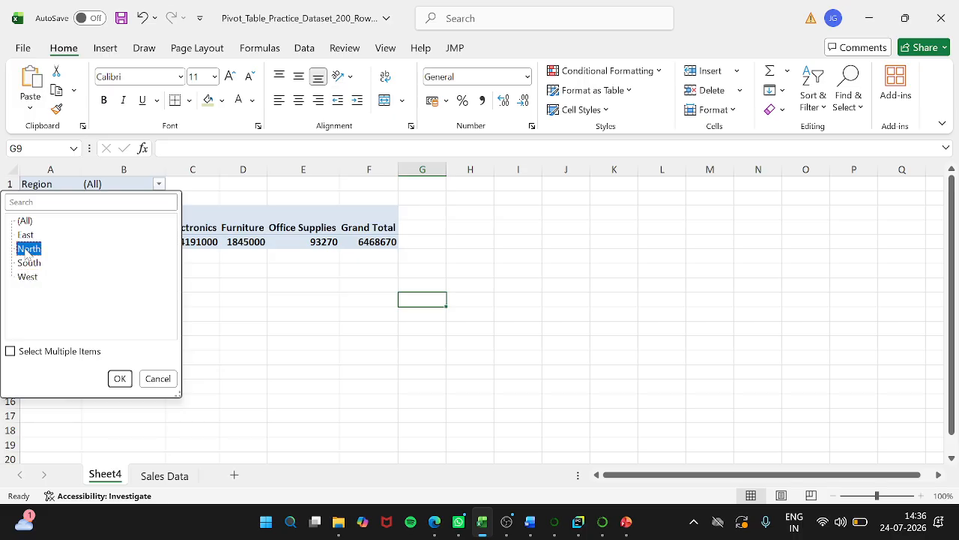
left_click(10, 351)
left_click(9, 352)
left_click(10, 352)
left_click(21, 263)
left_click(23, 277)
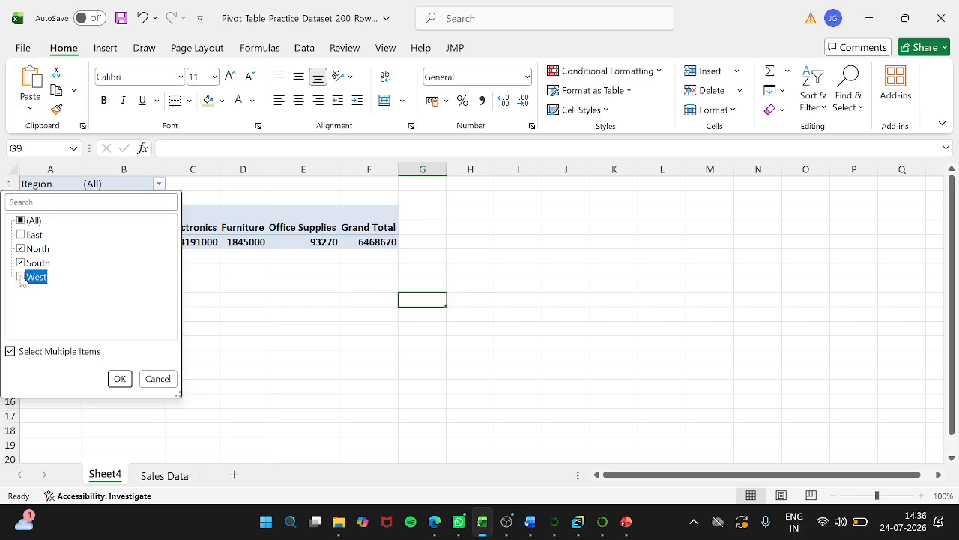
left_click(28, 231)
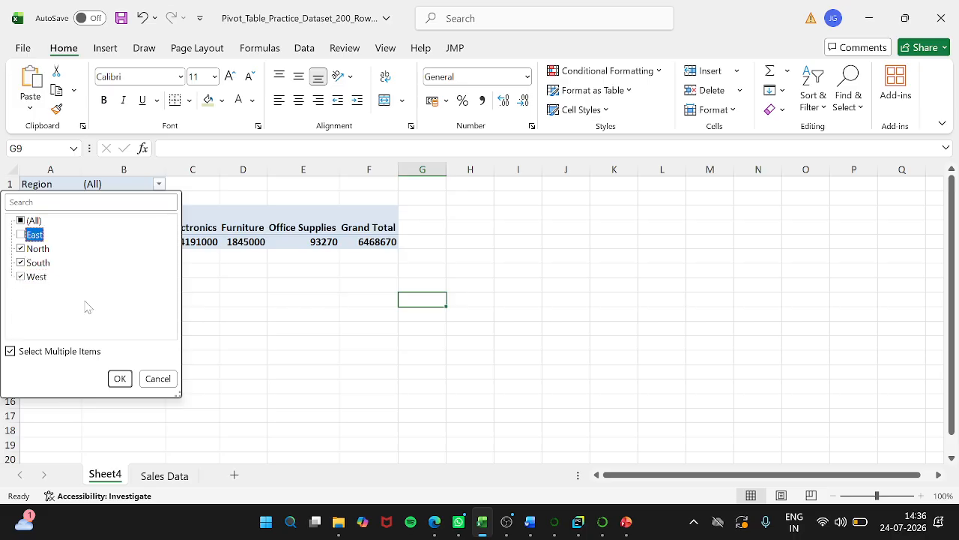
left_click(21, 235)
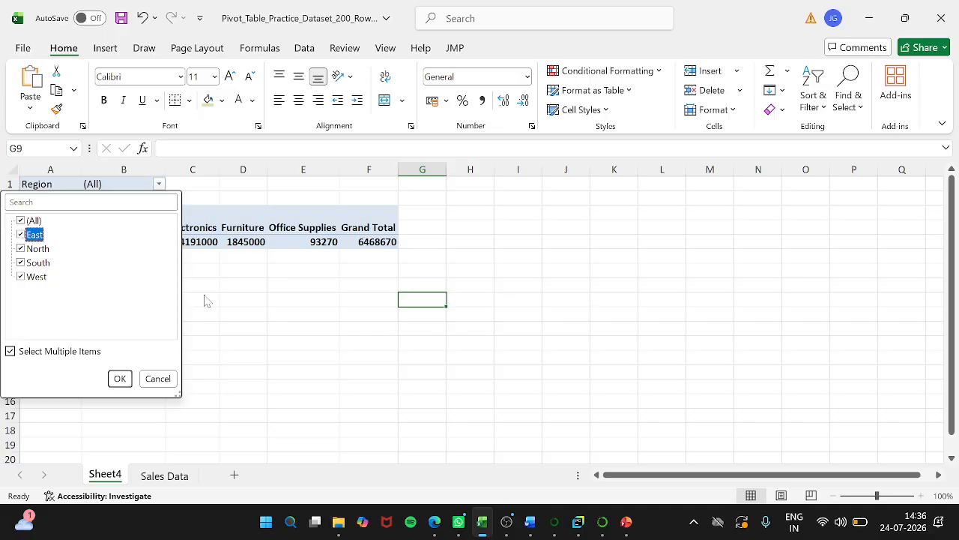
left_click(120, 378)
left_click(120, 377)
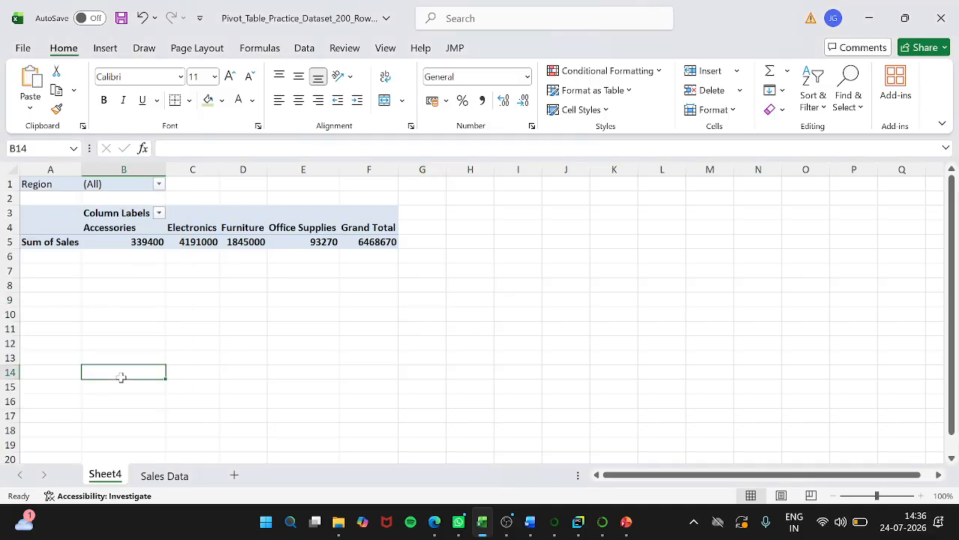
Step: Move the Region field from the pivot table's report filter back to its rows
left_click(139, 240)
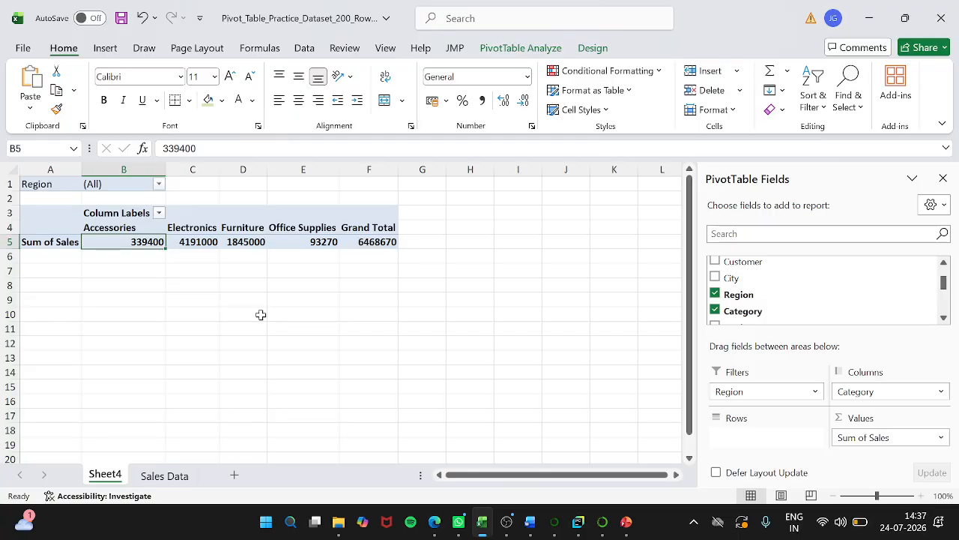
left_click_drag(771, 389, 779, 299)
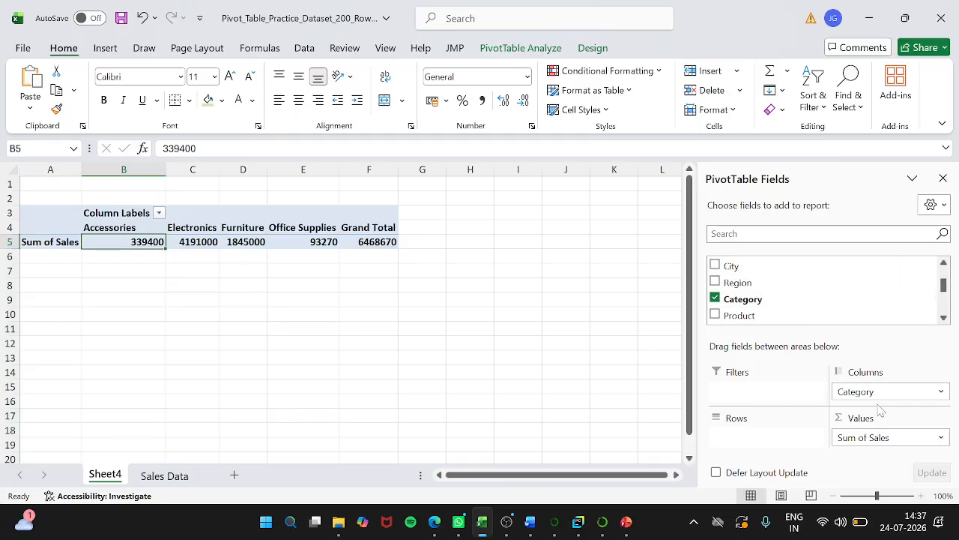
left_click_drag(744, 284, 759, 441)
left_click(373, 397)
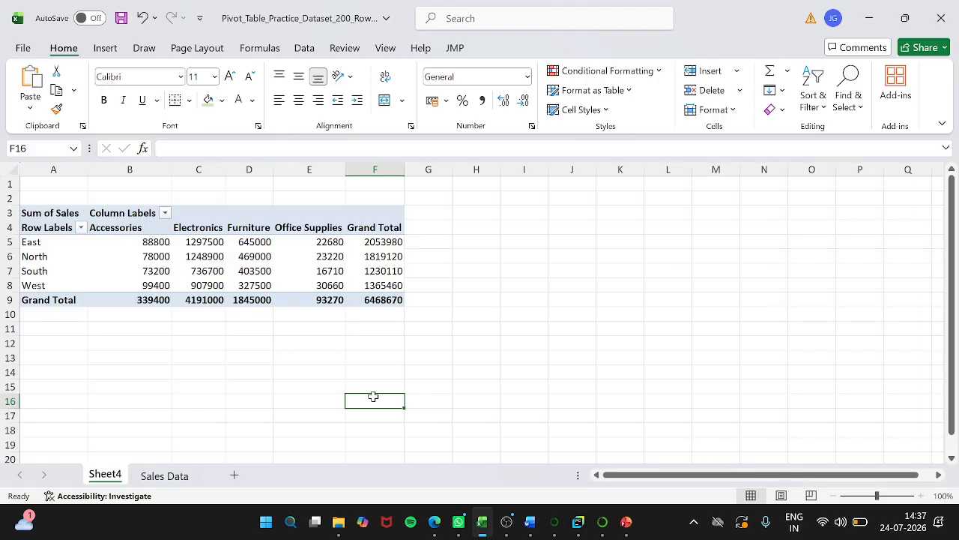
Step: Insert a blank row 3 in the Sales Data sheet and enter the new record's order ID
left_click(168, 476)
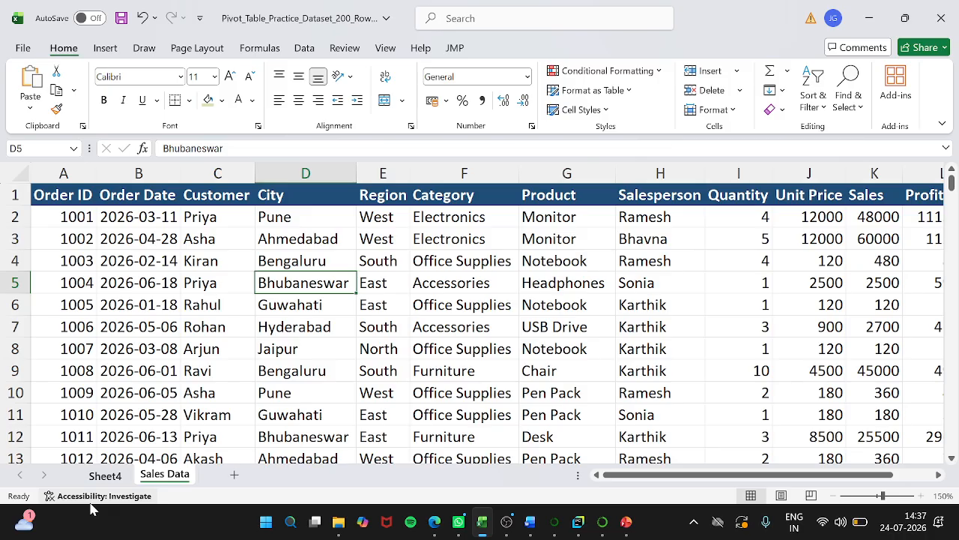
scroll(348, 367, "left", 1)
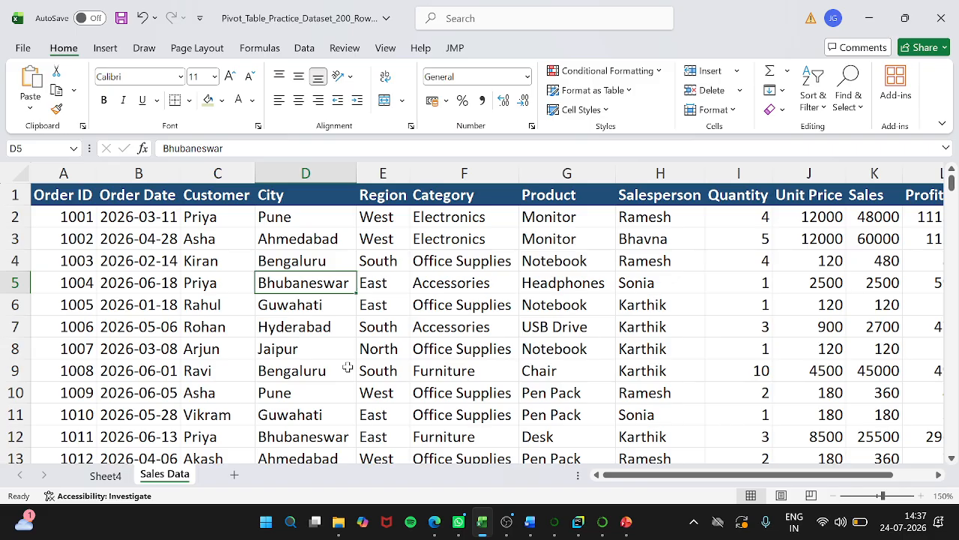
scroll(348, 368, "down", 1)
scroll(348, 367, "up", 1)
scroll(348, 368, "right", 1)
scroll(348, 365, "left", 1)
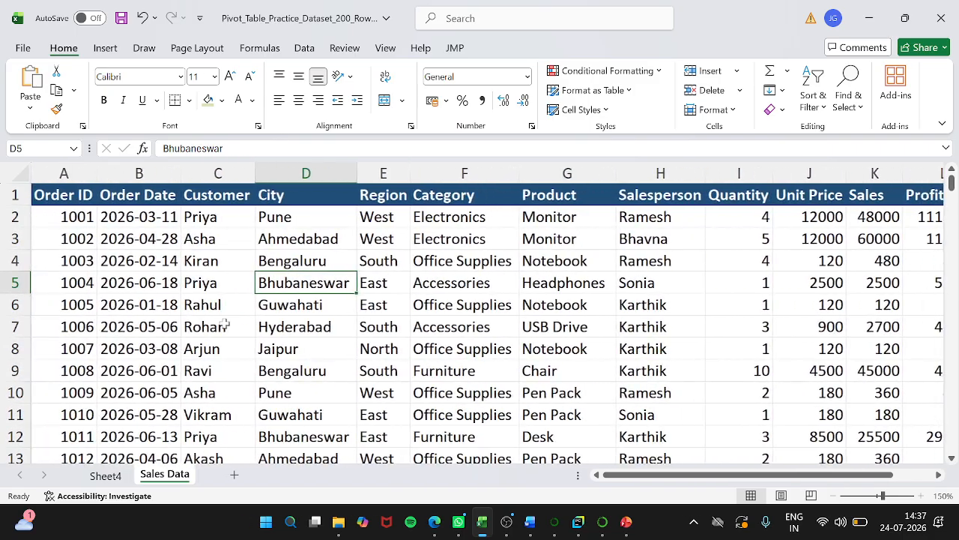
left_click(14, 237)
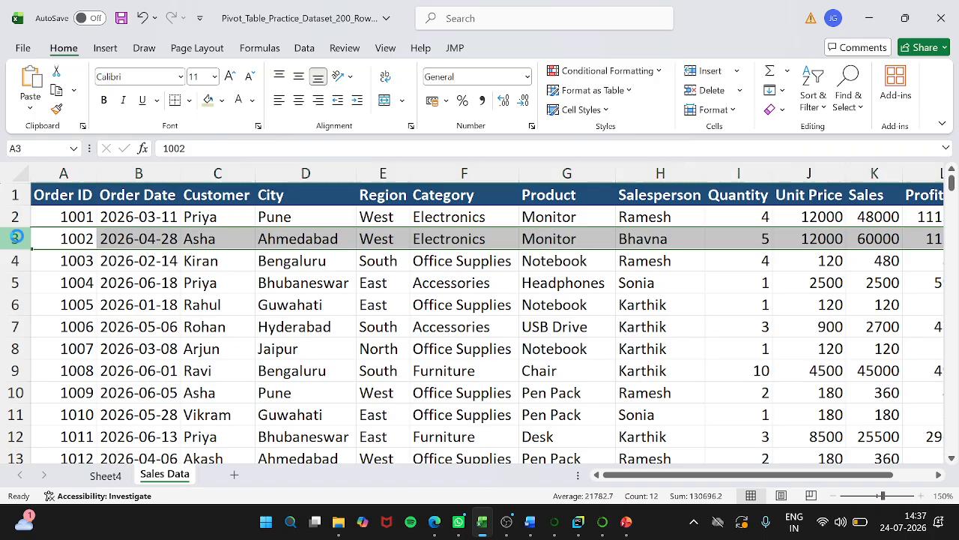
key("ctrl+shift+plus")
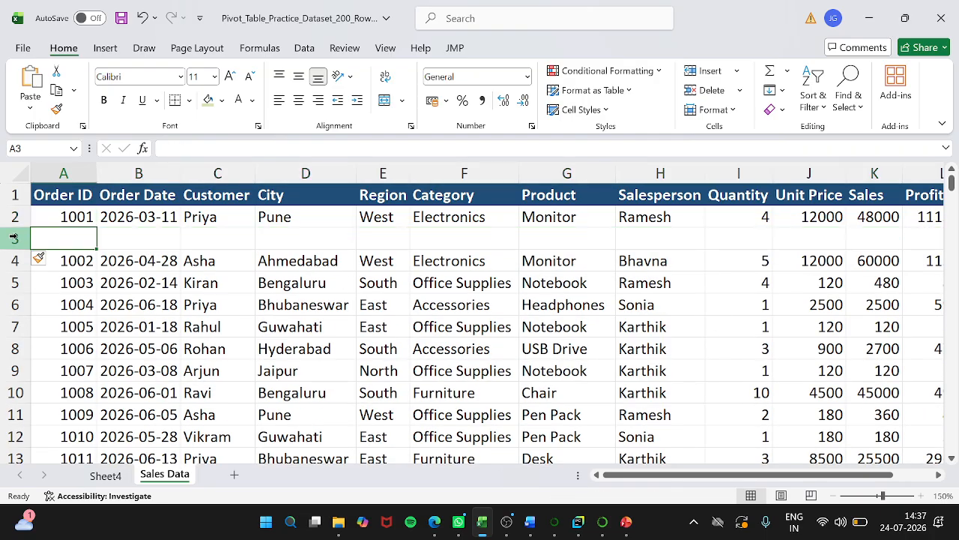
type("100")
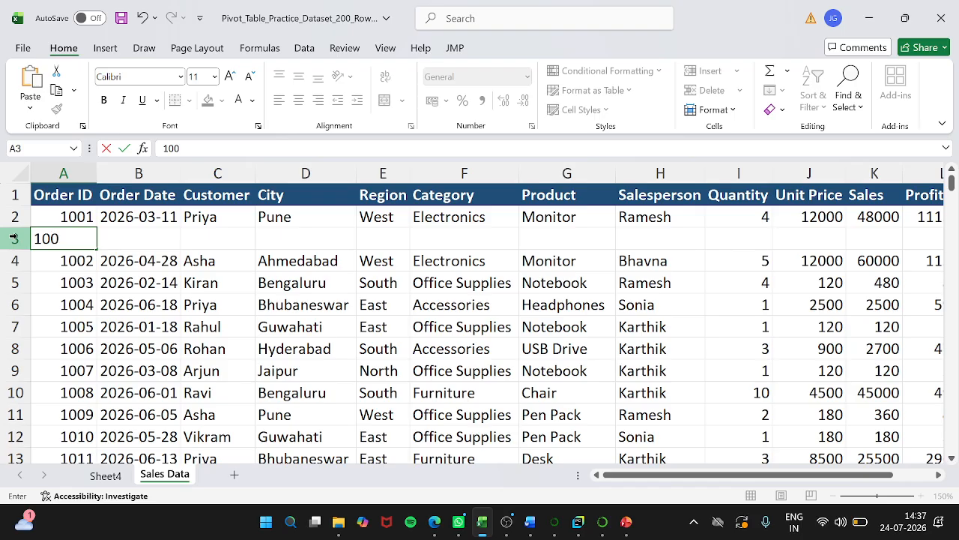
type("0")
key("Return")
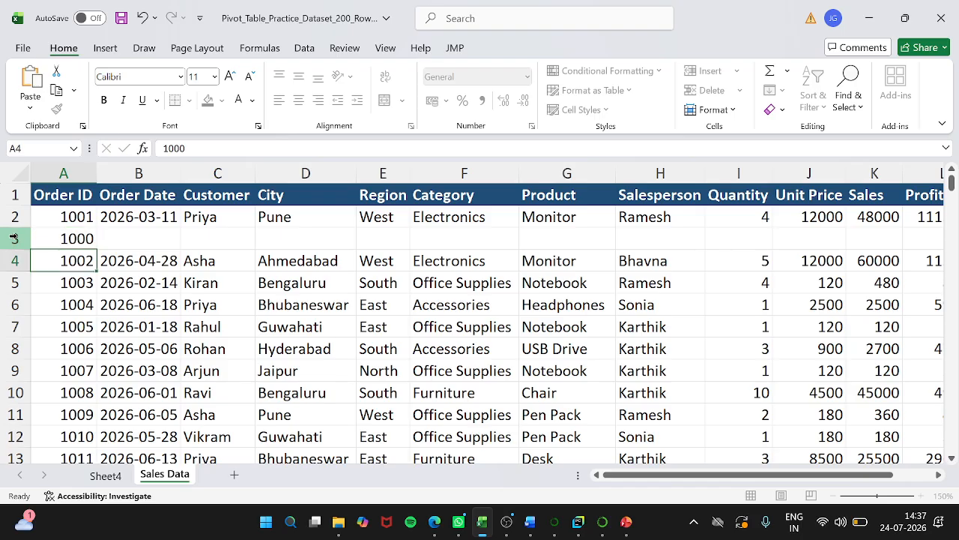
Step: Copy the order date from the record above into row 3 and enter the customer's name
key("Up")
key("Right")
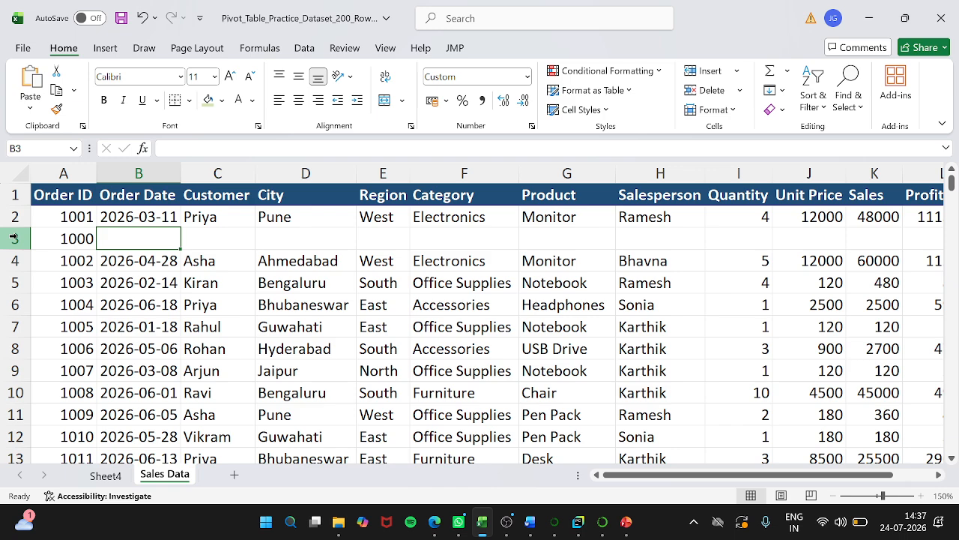
key("ctrl+d")
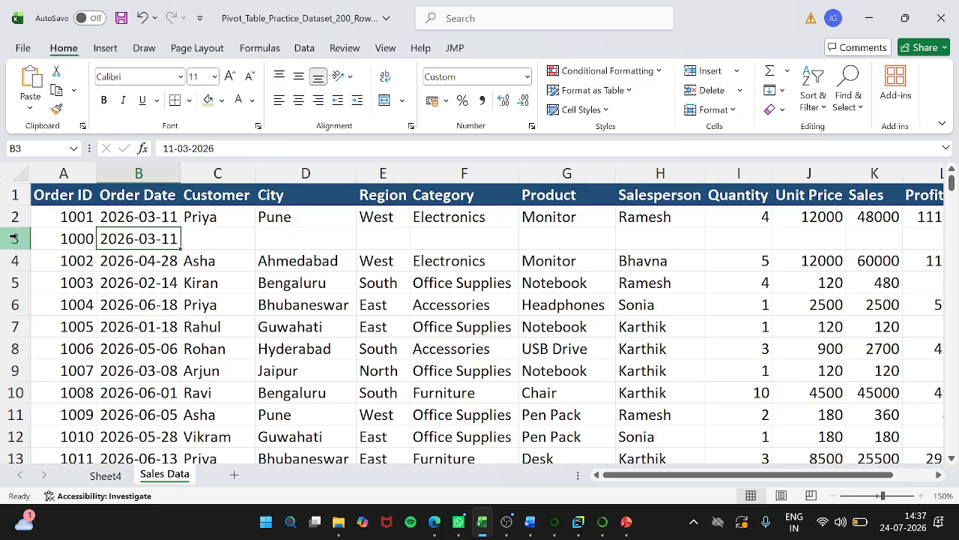
key("Right")
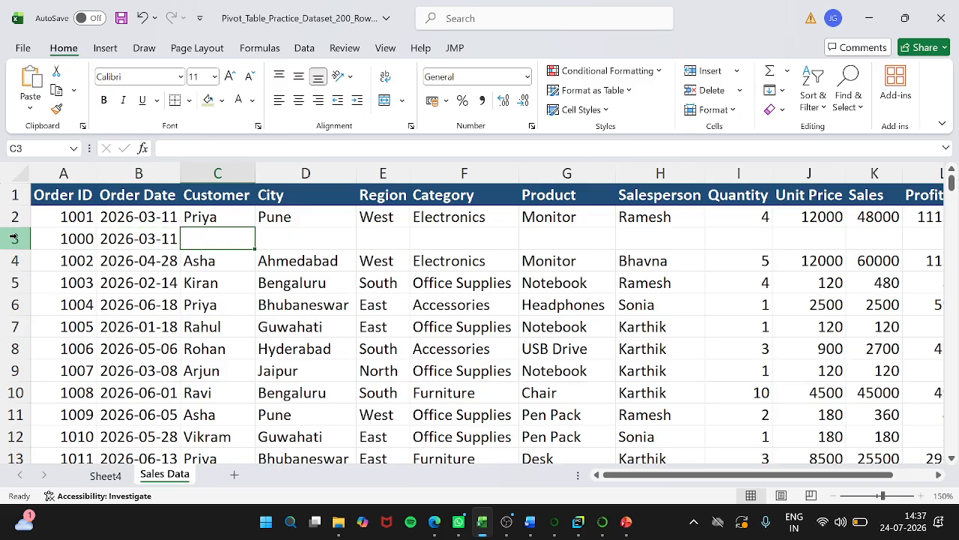
type("Jyoshna")
key("Return")
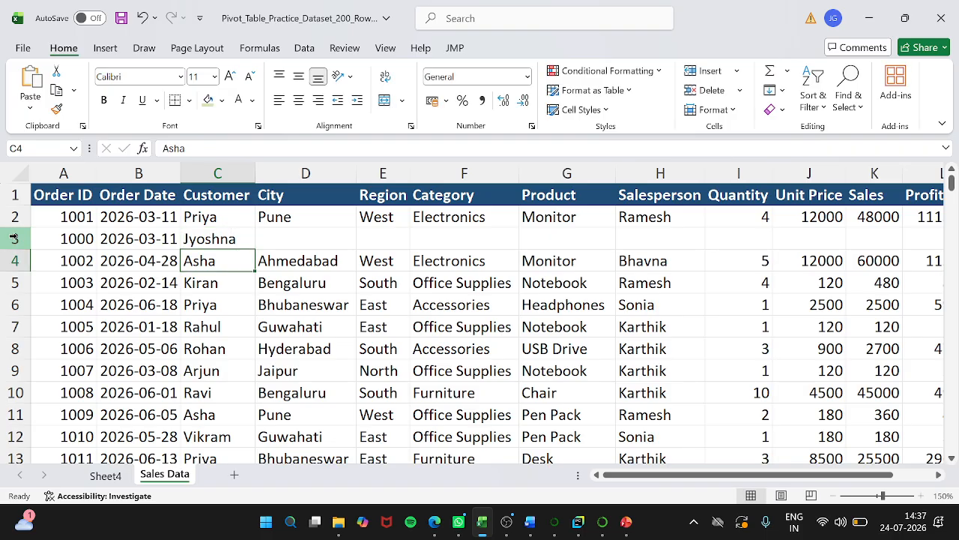
Step: Enter Bangalore as the city and East as the region in row 3
key("Up")
key("Right")
type("Bangalo")
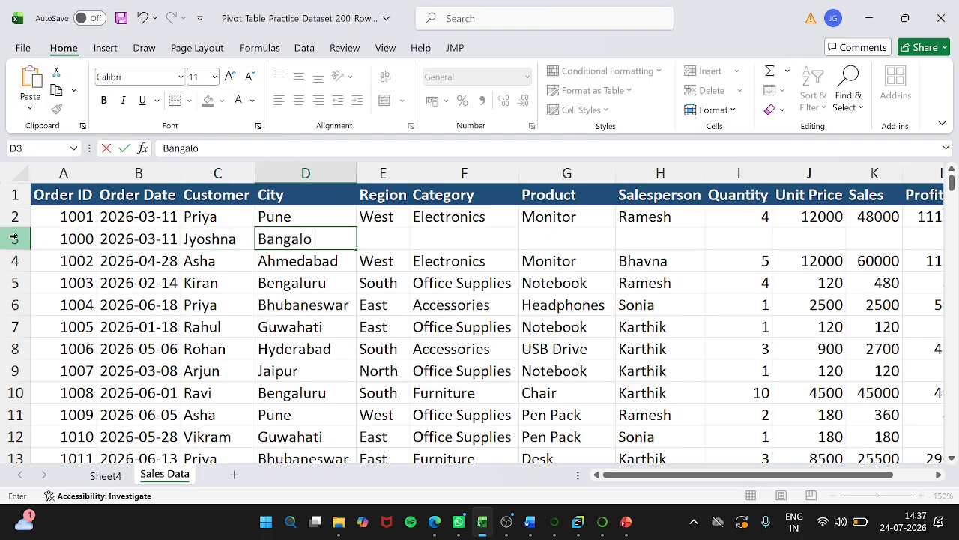
type("re")
key("Return")
key("Up")
key("Right")
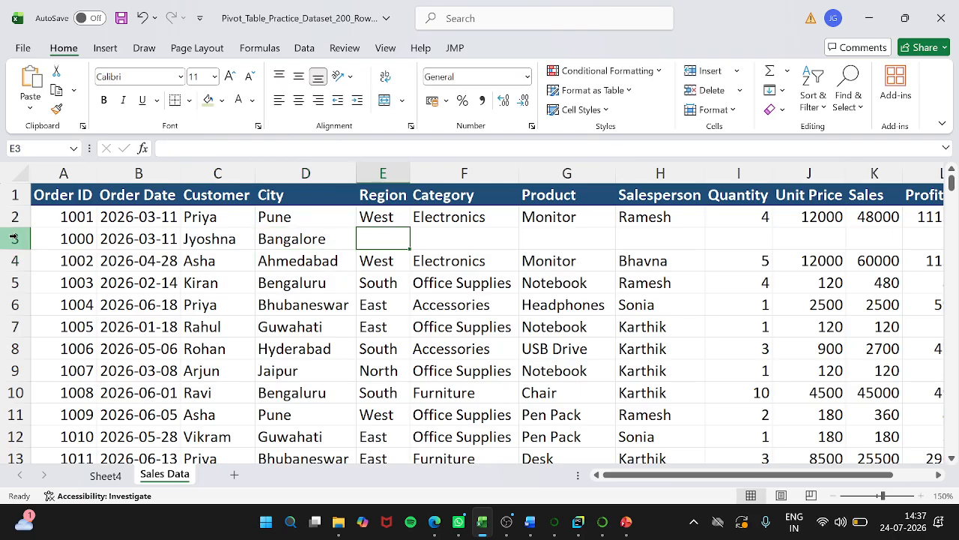
type("East")
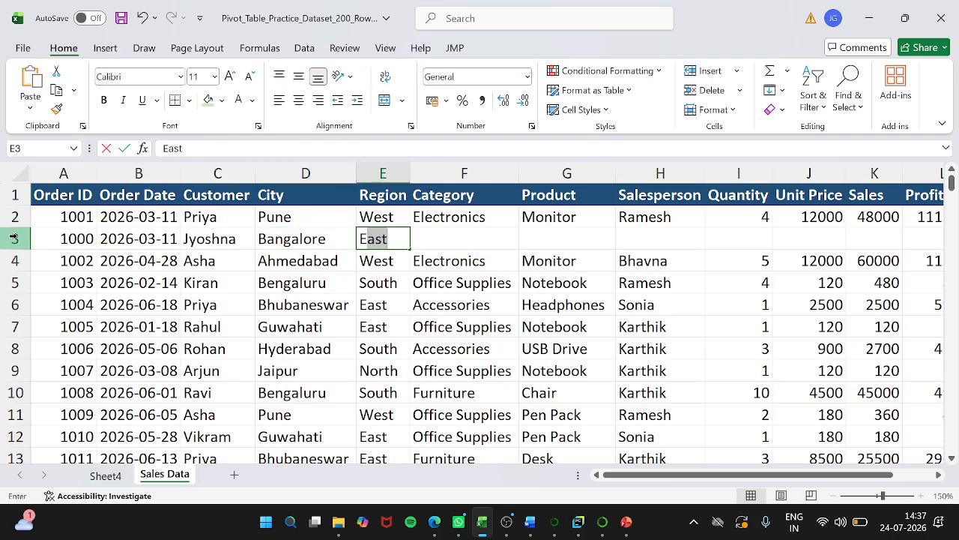
key("Return")
Step: Fill row 3's category, product and salesperson with the values from the record above, including Electronics and Monitor
key("Up")
key("Right")
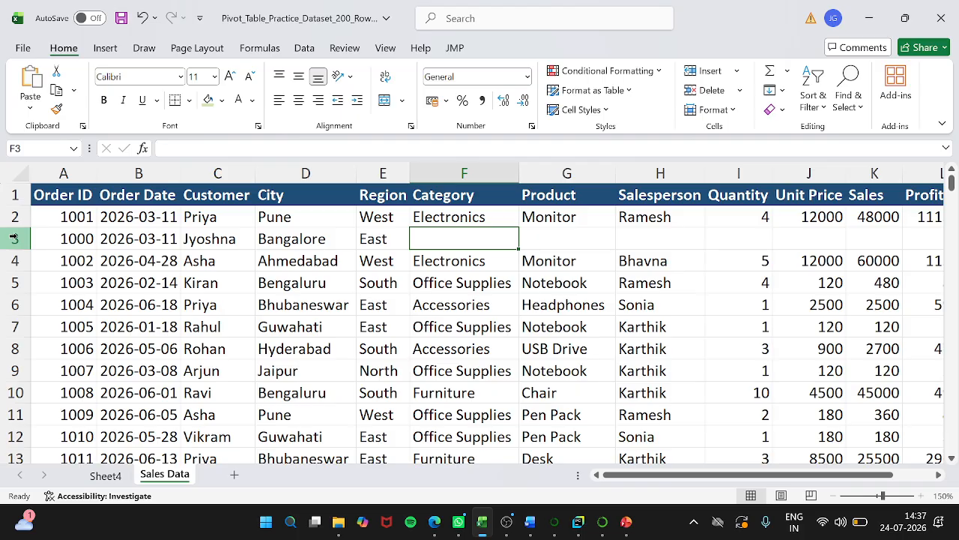
key("ctrl+d")
key("Right")
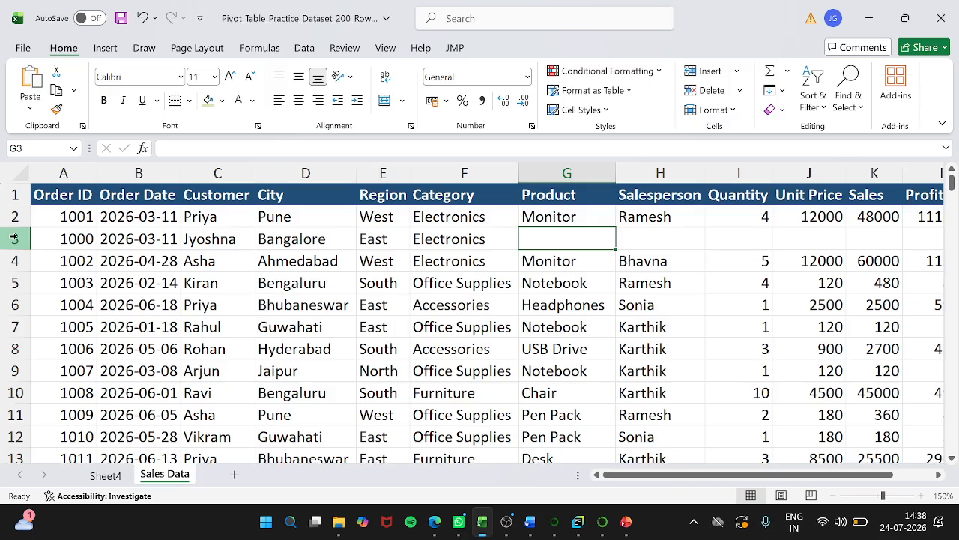
key("ctrl+d")
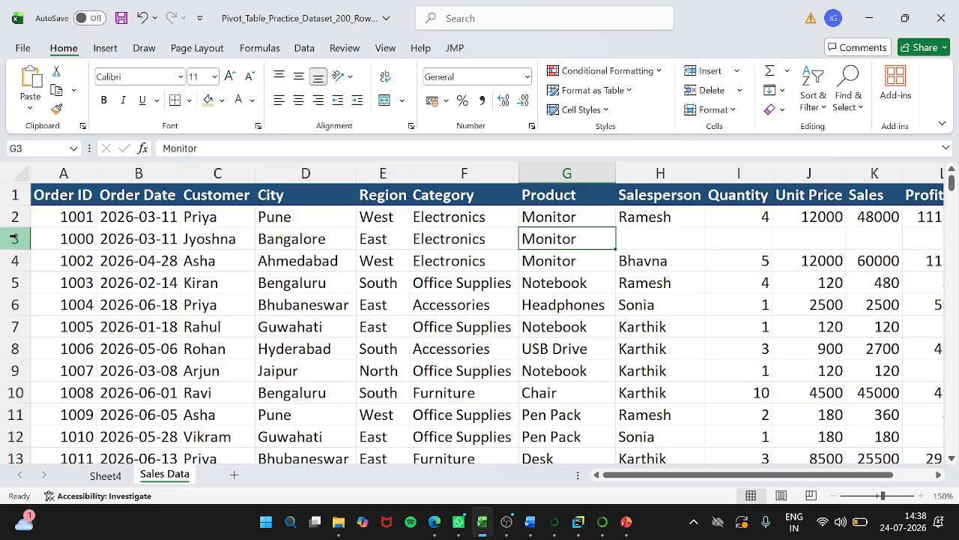
key("Right")
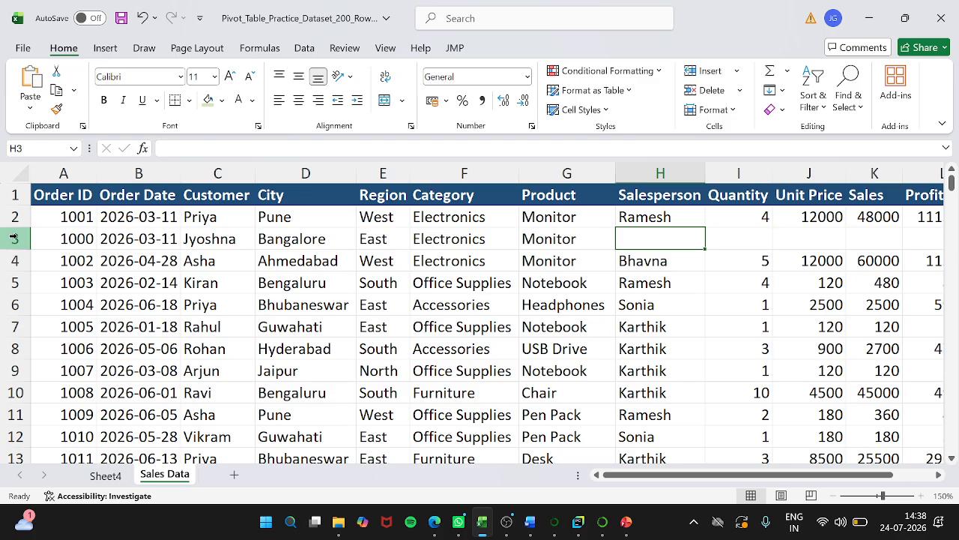
key("ctrl+d")
Step: Enter a quantity of 2 and a unit price of 10000 in row 3
key("Right")
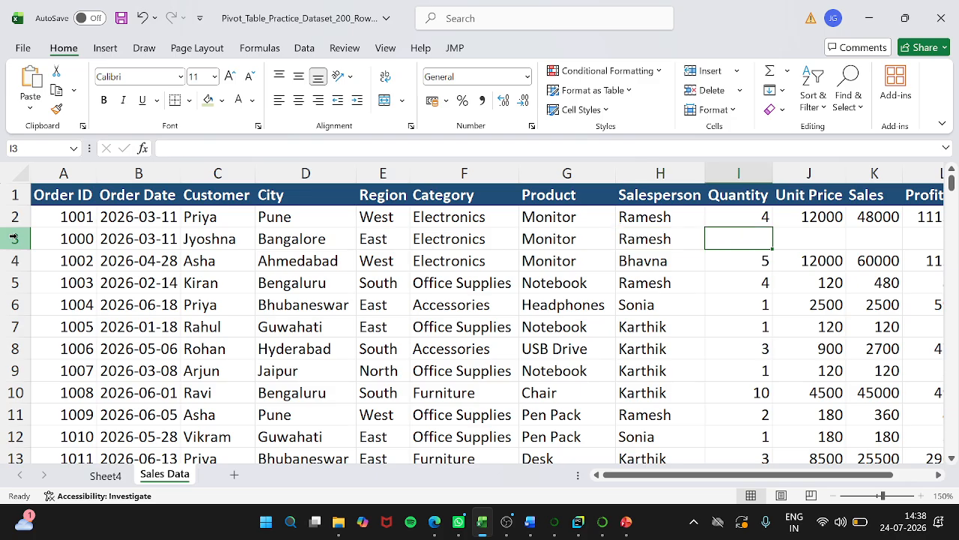
type("2")
key("Return")
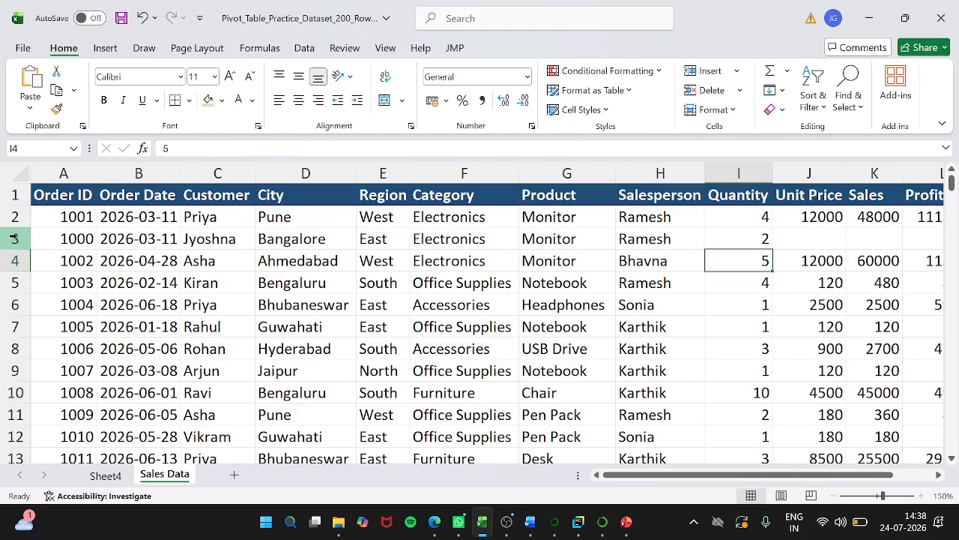
key("Up")
key("Right")
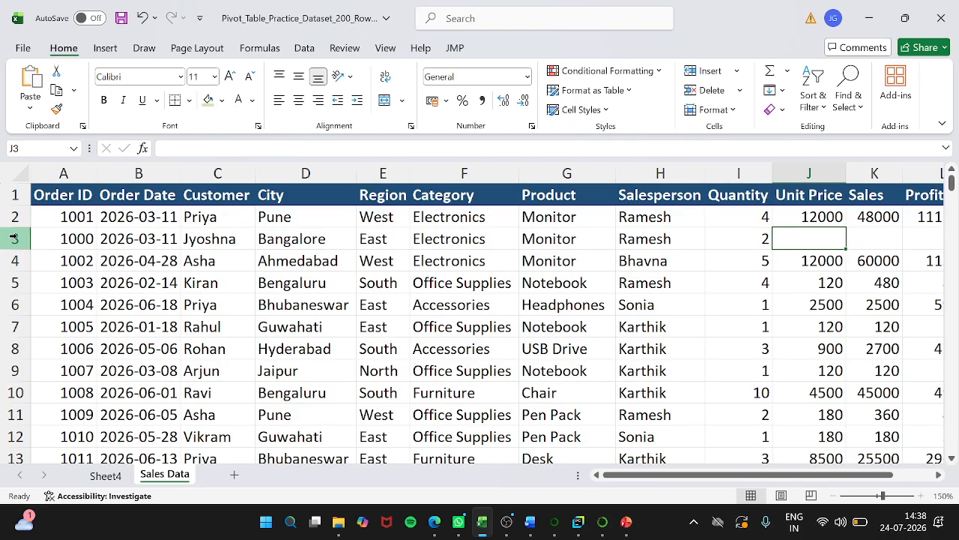
type("10000")
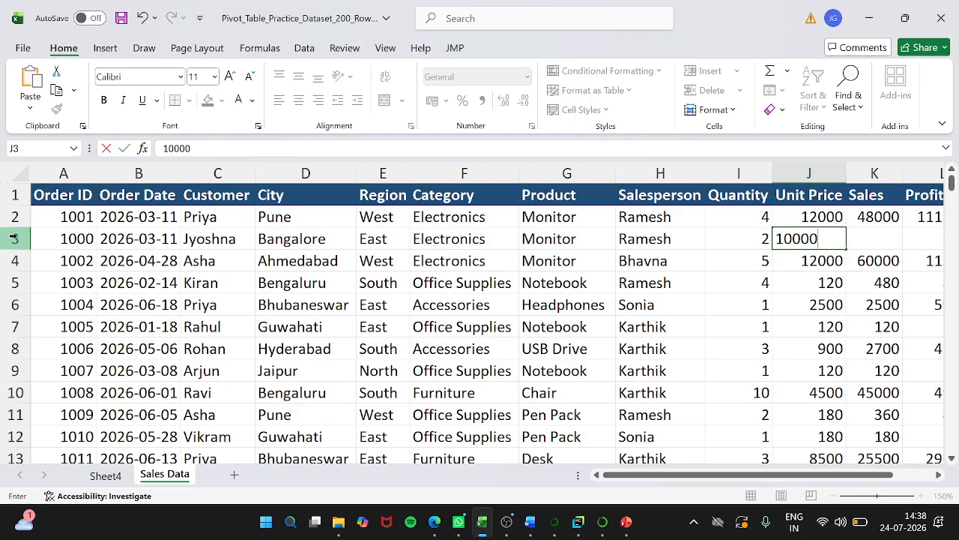
key("Return")
Step: Enter 3000 as the Sales value in row 3
key("Up")
key("Right")
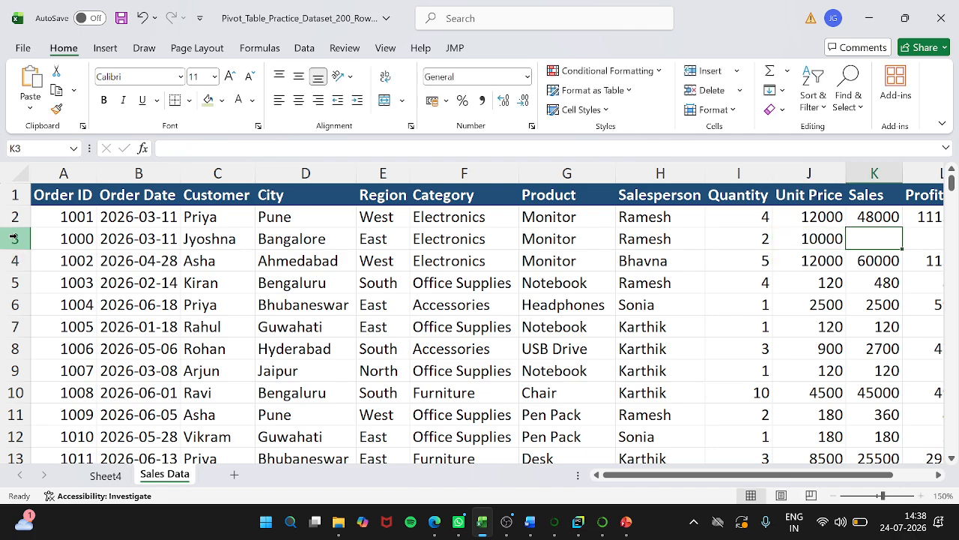
scroll(13, 239, "right", 3)
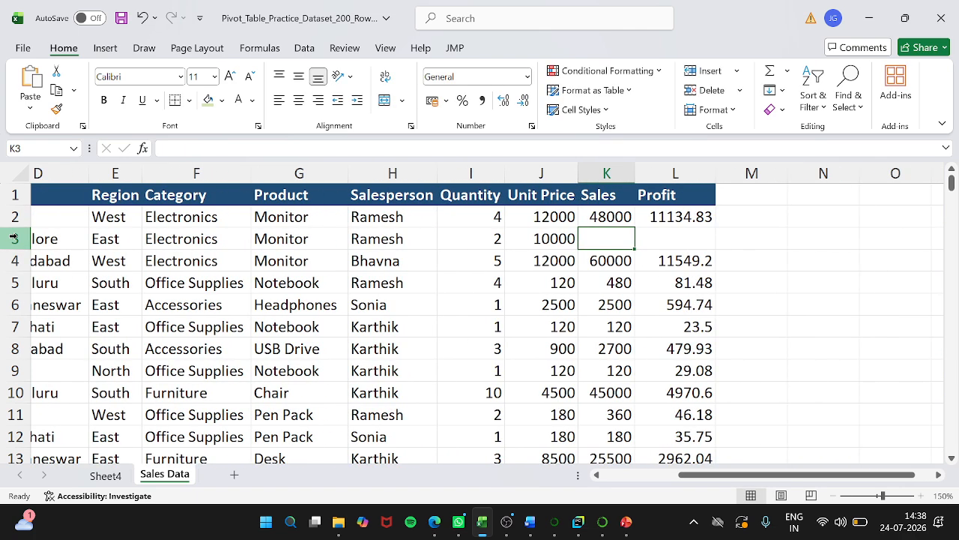
type("3000")
key("Return")
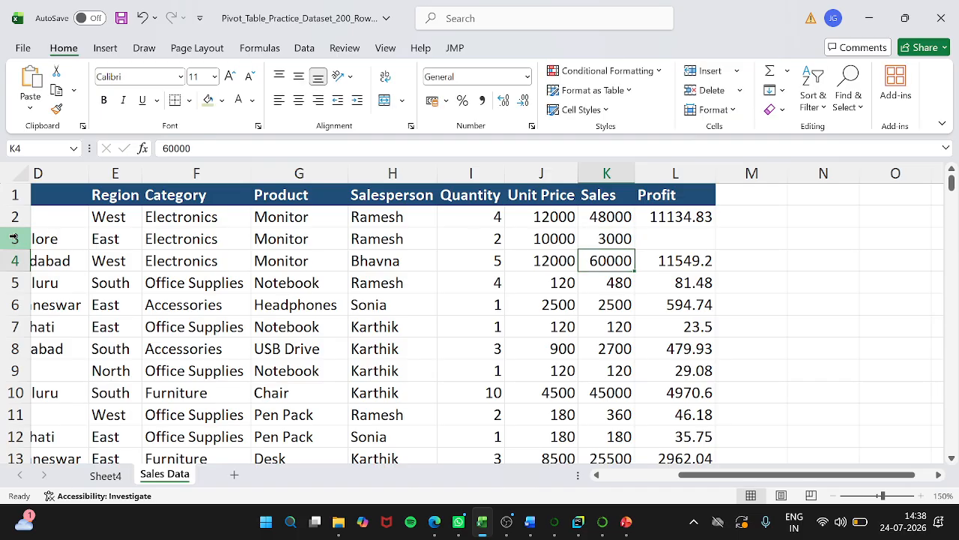
Step: Enter 100 as the Profit value in row 3 to complete the new record
key("Up")
key("Right")
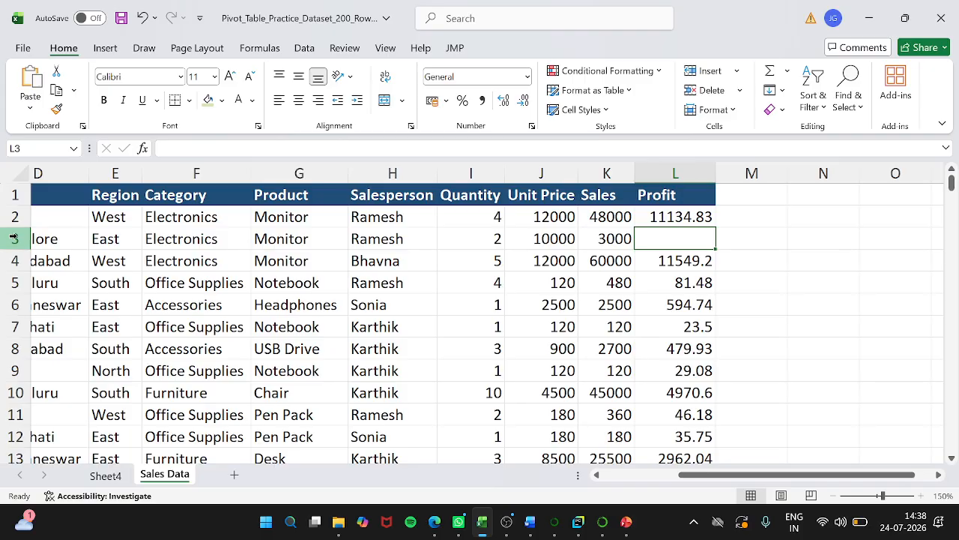
type("100")
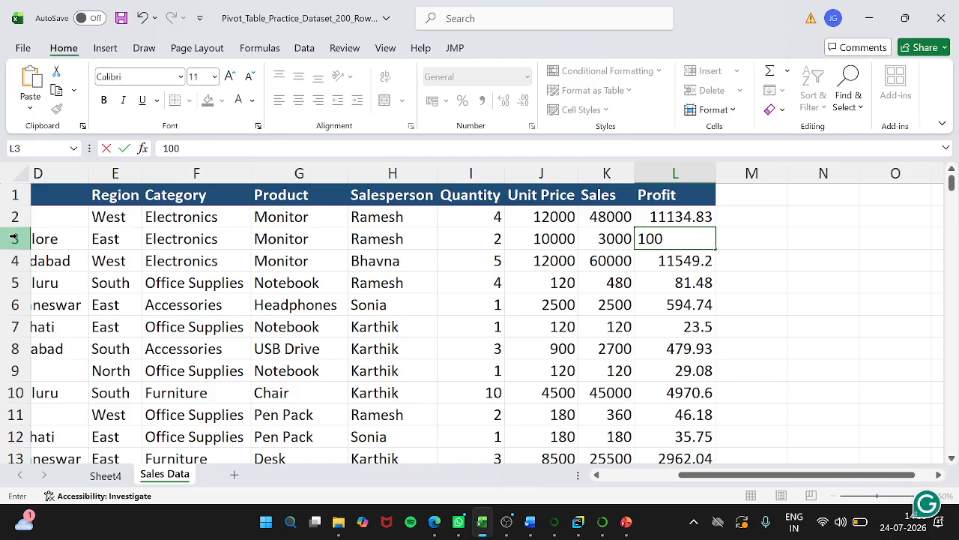
key("Return")
key("Home")
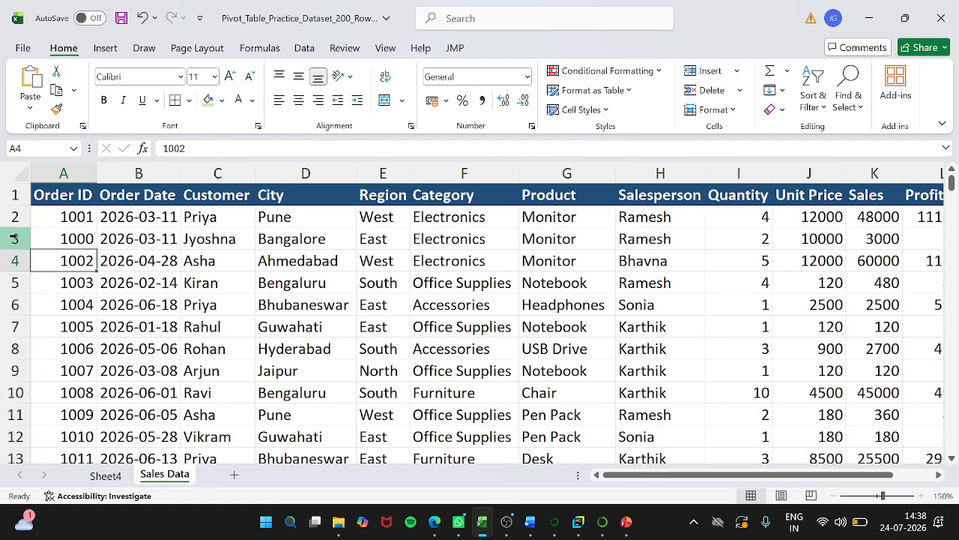
key("Up")
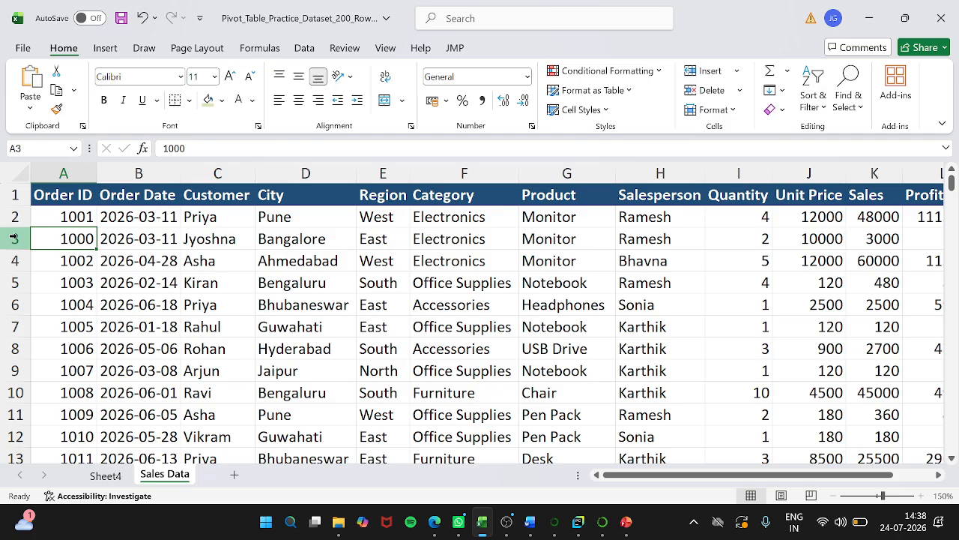
Step: Compare the new record's East region entry in Sales Data with the East row of the pivot table on Sheet4
left_click(104, 476)
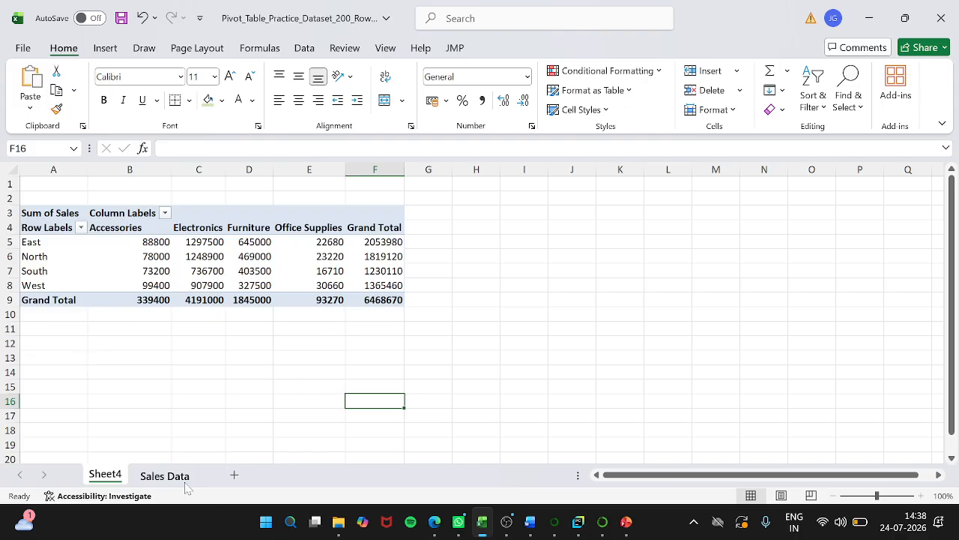
left_click(161, 477)
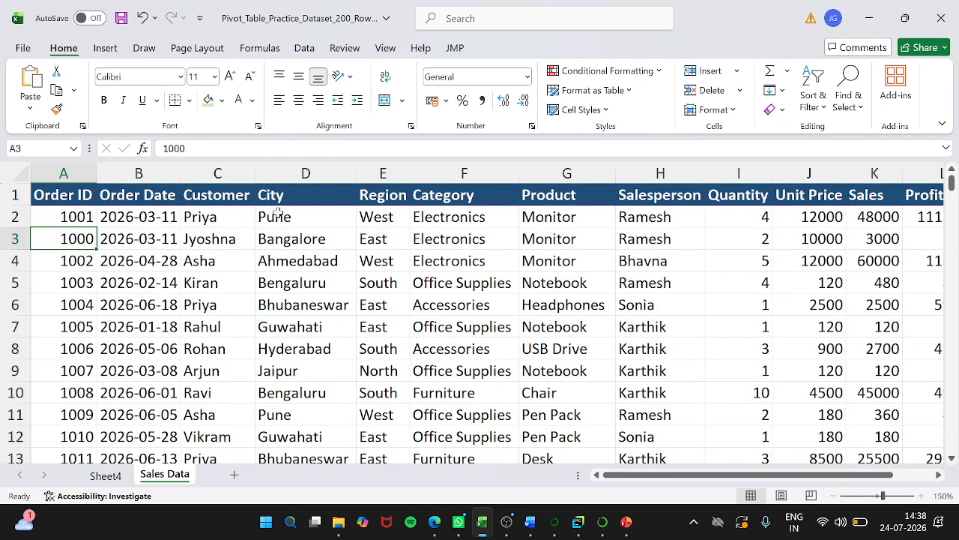
left_click(364, 241)
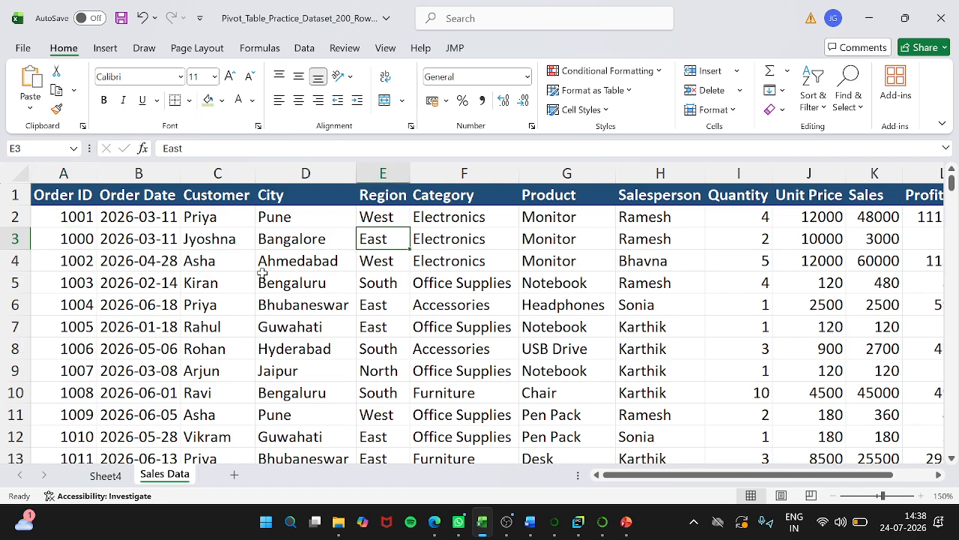
left_click(105, 476)
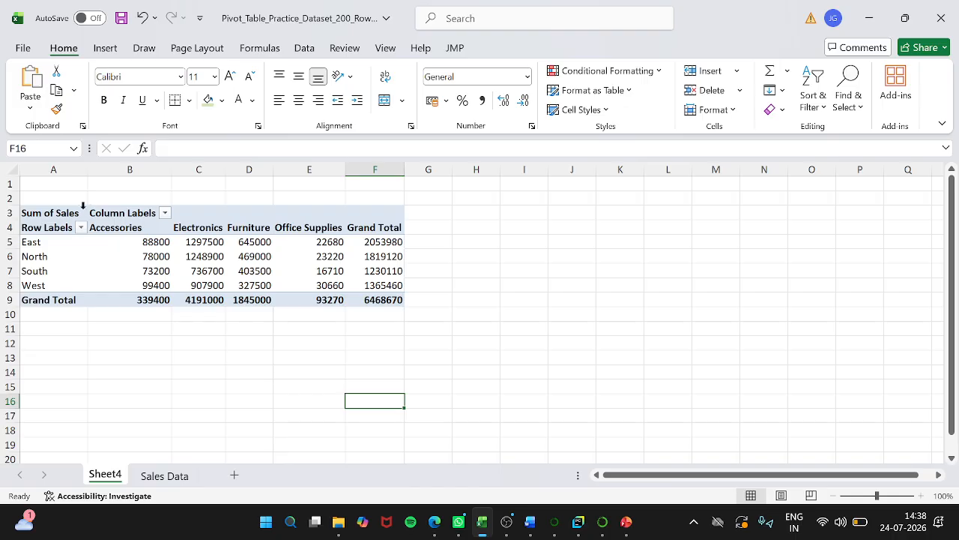
left_click(99, 244)
key("Right")
key("Right")
key("Right")
key("Right")
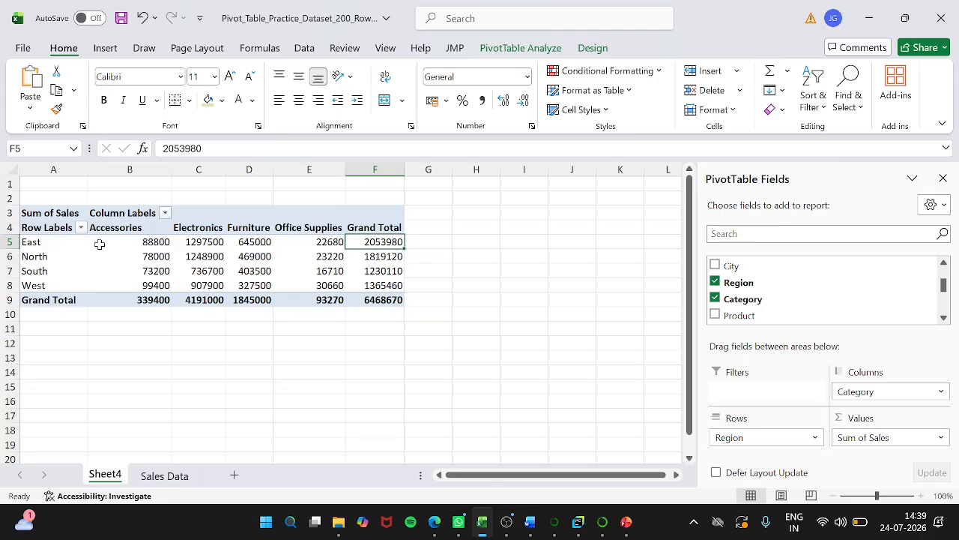
Step: Refresh the pivot table from its source data and select the East row's grand total
left_click(129, 257)
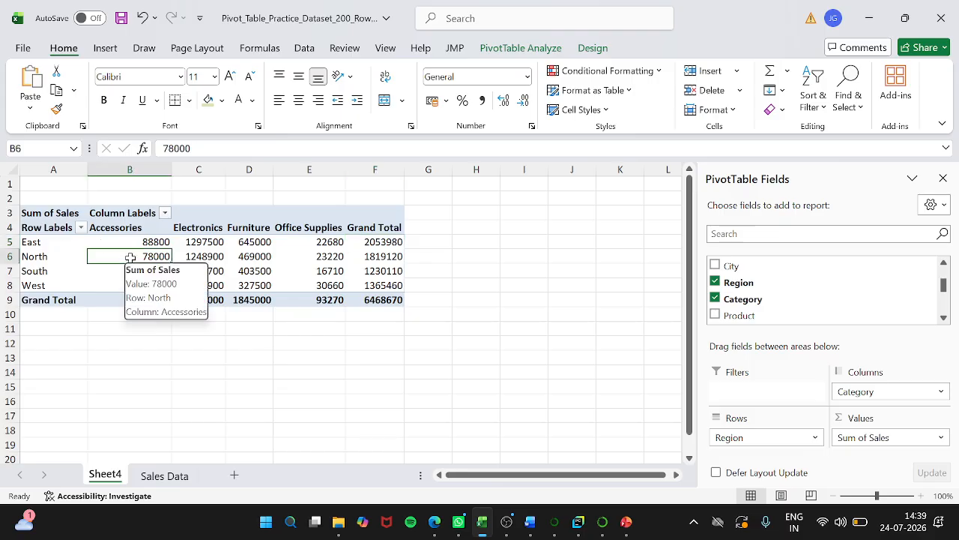
right_click(130, 257)
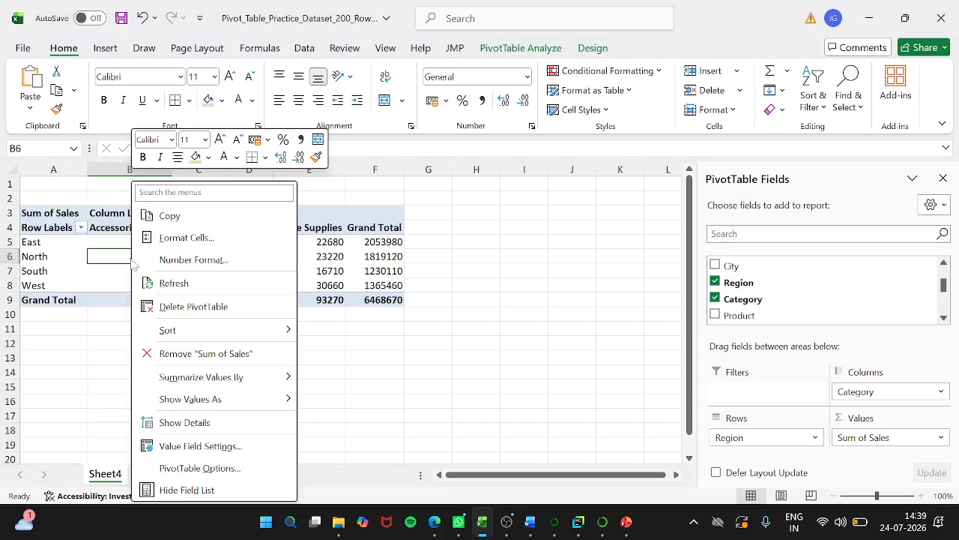
left_click(174, 284)
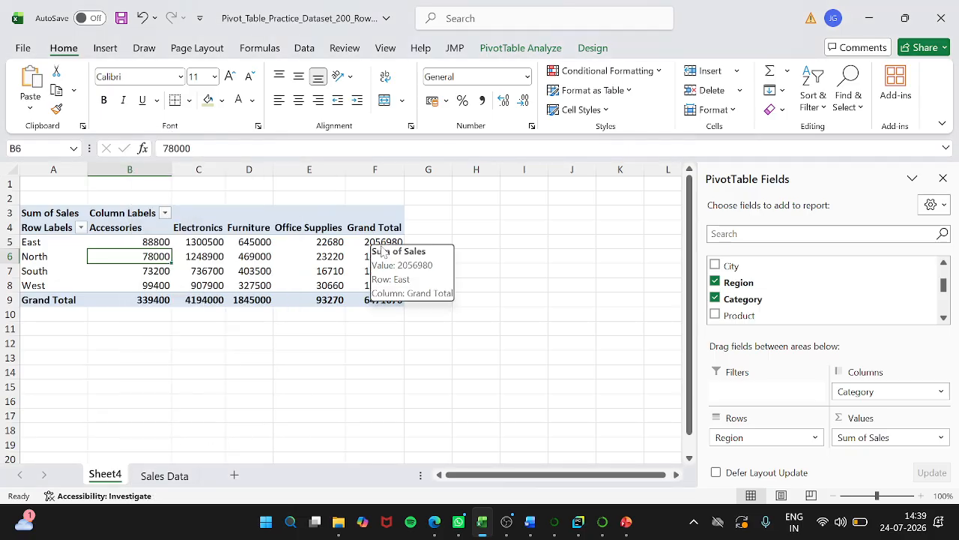
left_click(351, 359)
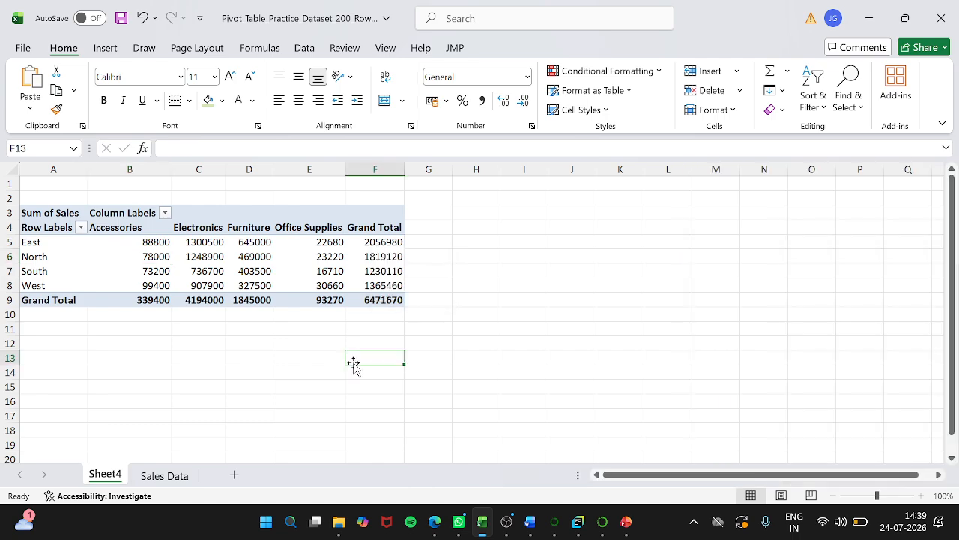
left_click(393, 245)
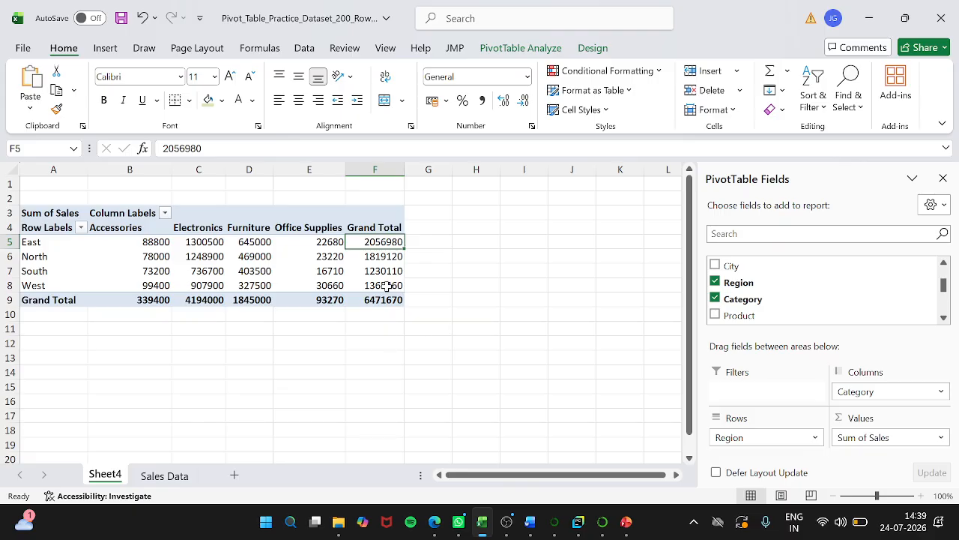
Step: Review the Sales Data column headers, records and new row 3, and return to the pivot table on Sheet4
left_click(163, 476)
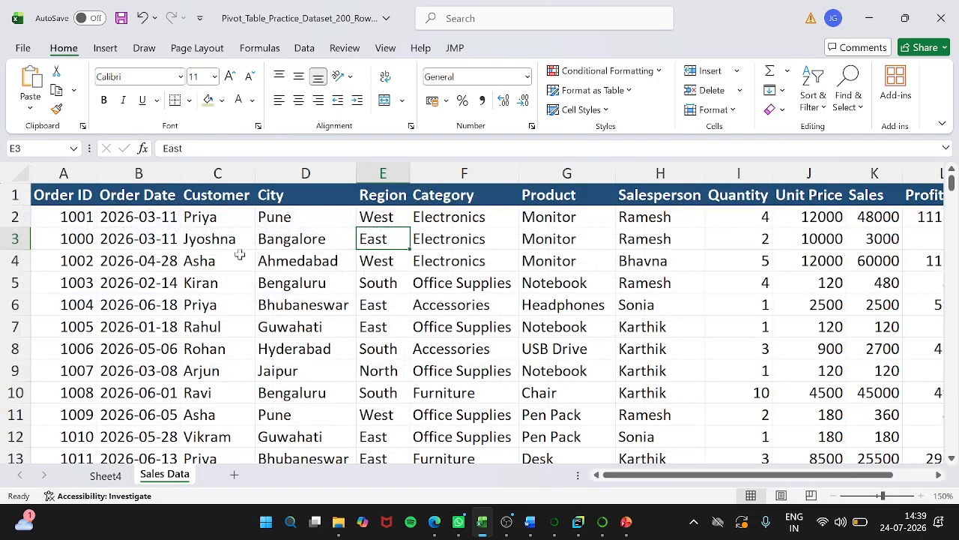
left_click_drag(268, 200, 832, 199)
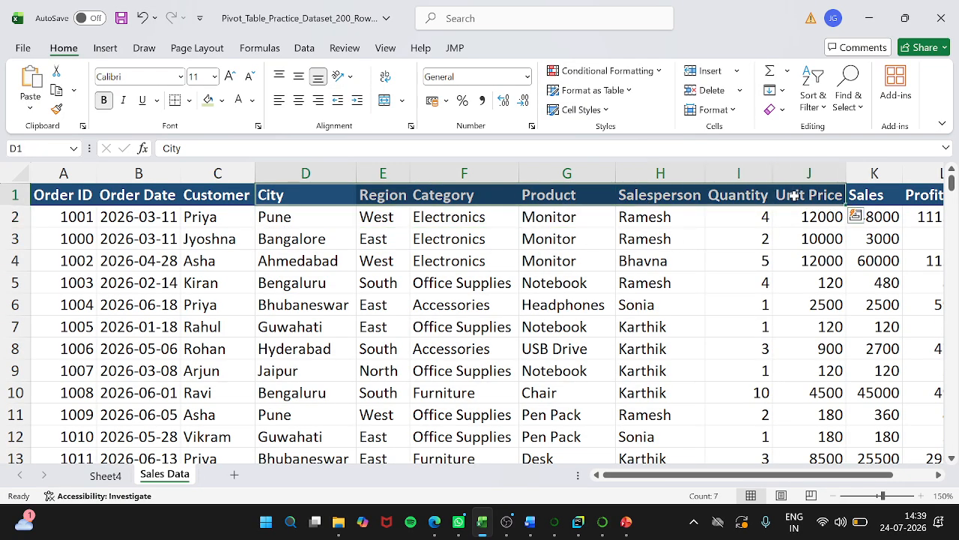
scroll(794, 196, "right", 5)
scroll(794, 196, "left", 5)
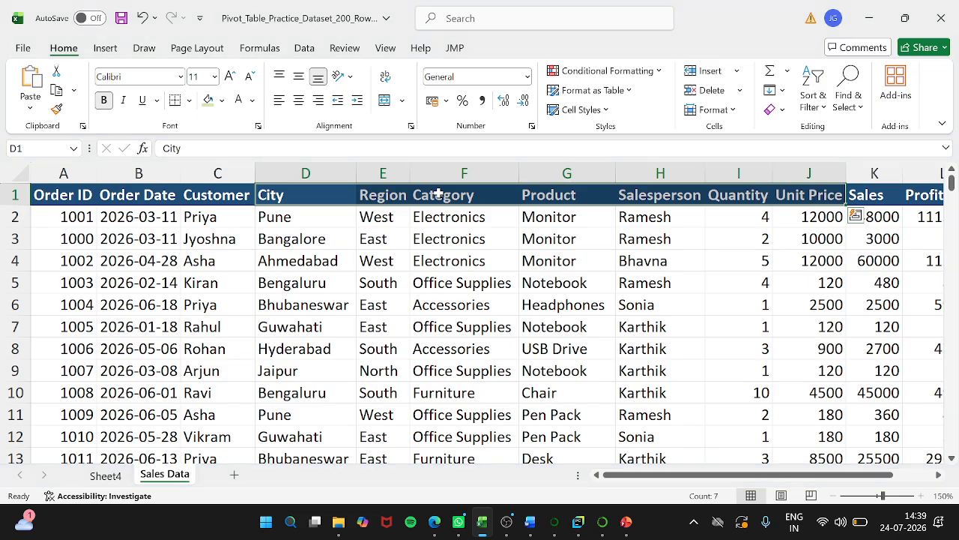
scroll(438, 193, "down", 5)
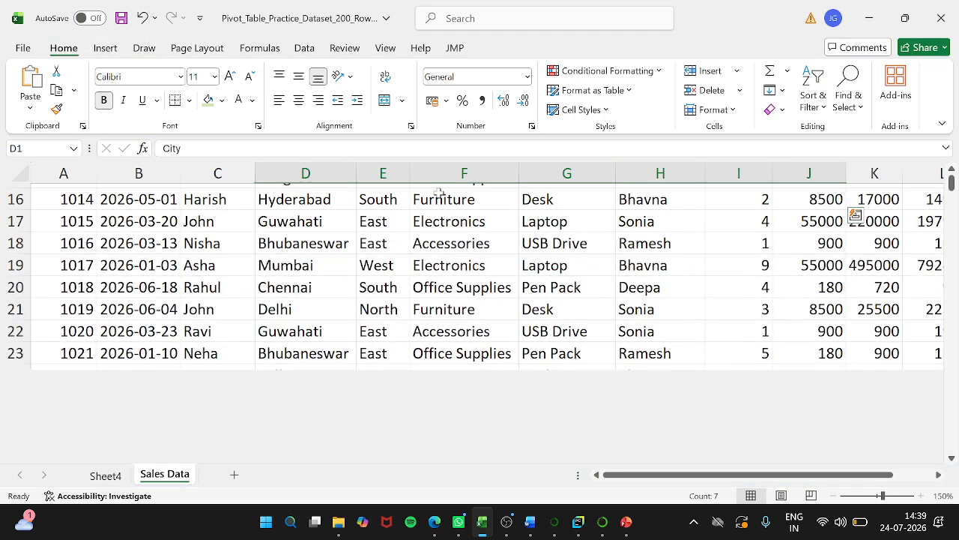
scroll(439, 194, "up", 4)
scroll(438, 194, "up", 1)
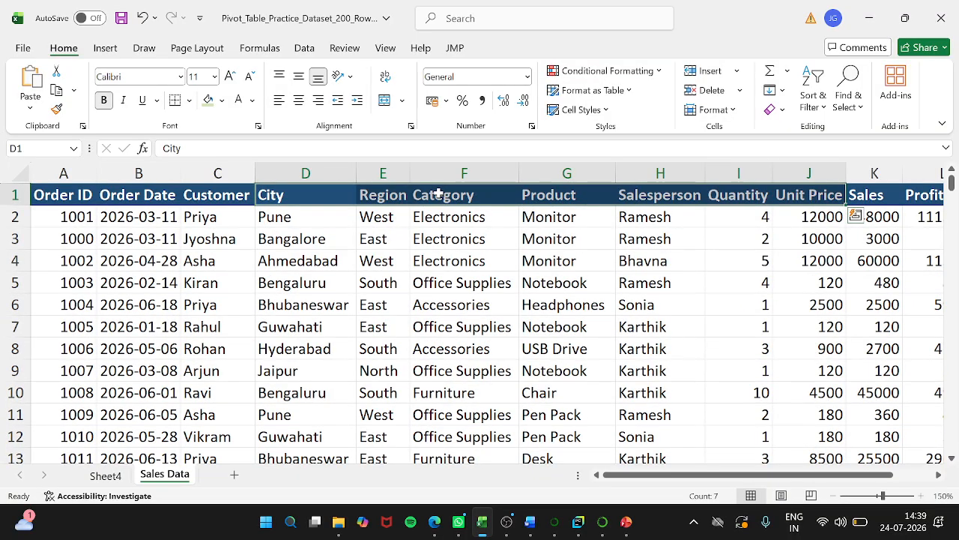
left_click(339, 260)
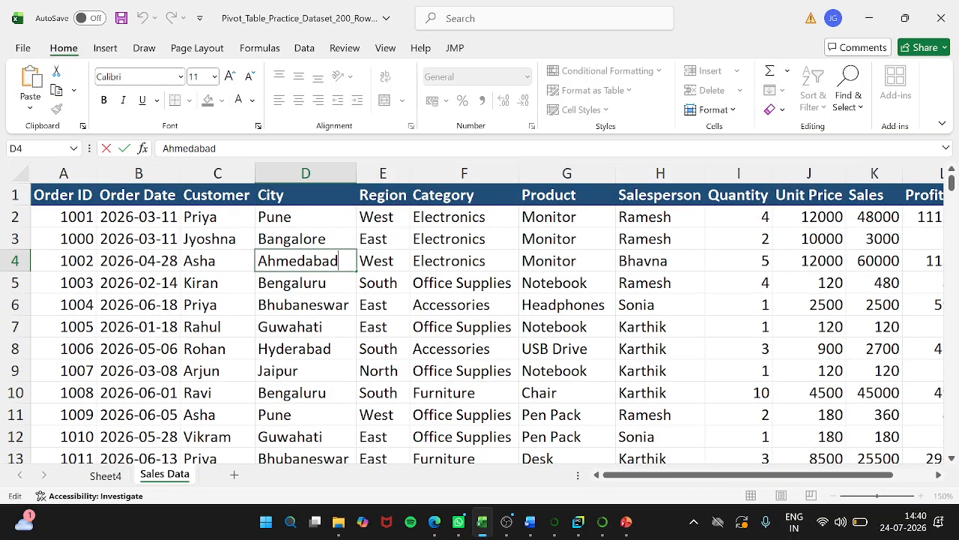
left_click(152, 300)
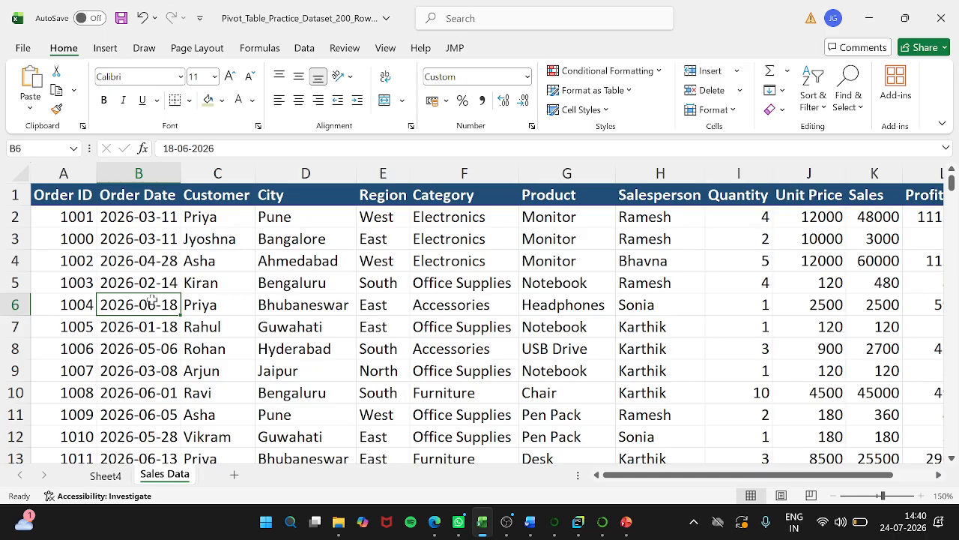
left_click(299, 196)
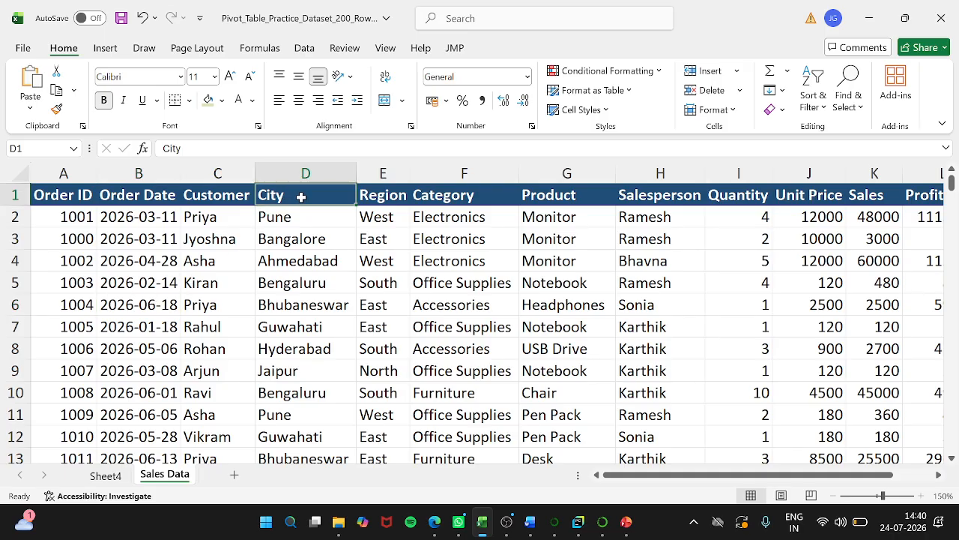
left_click(381, 196)
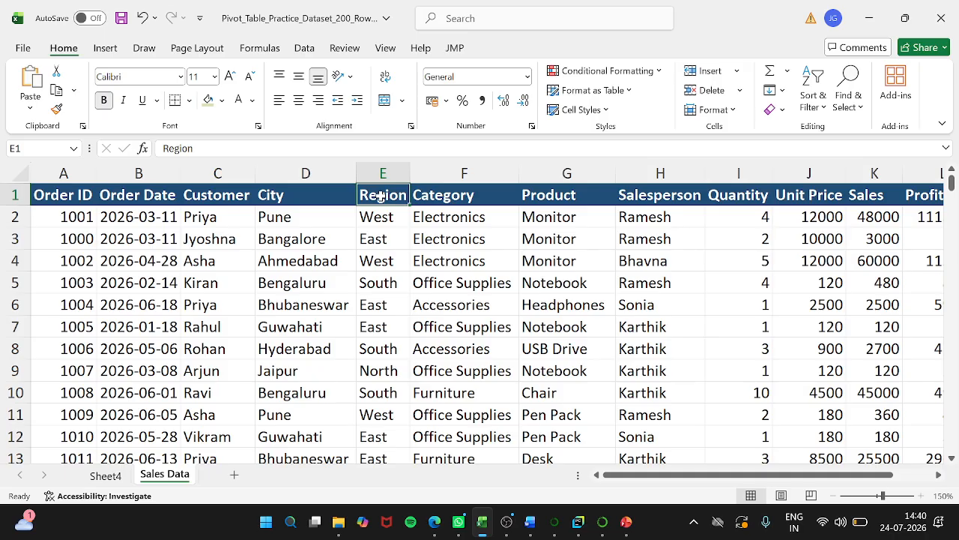
left_click(13, 238)
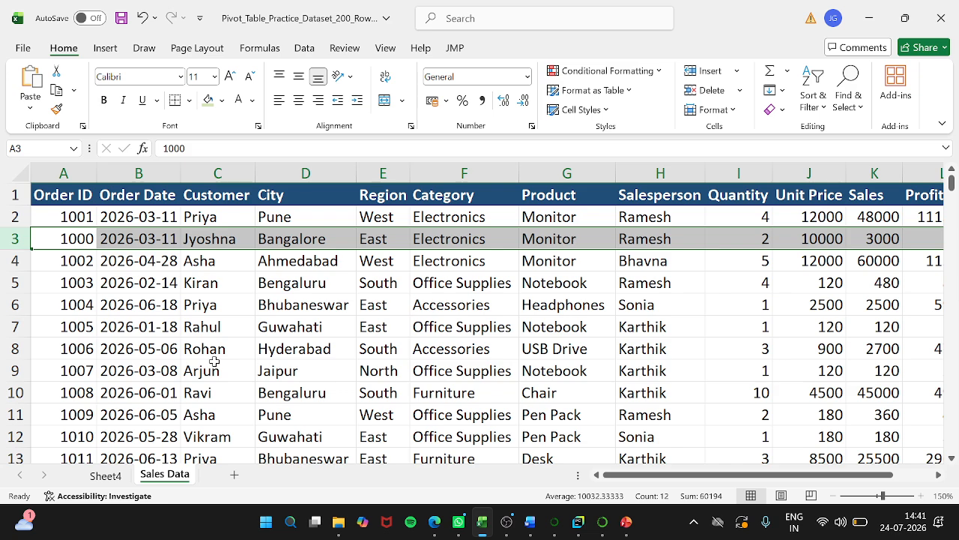
left_click(108, 477)
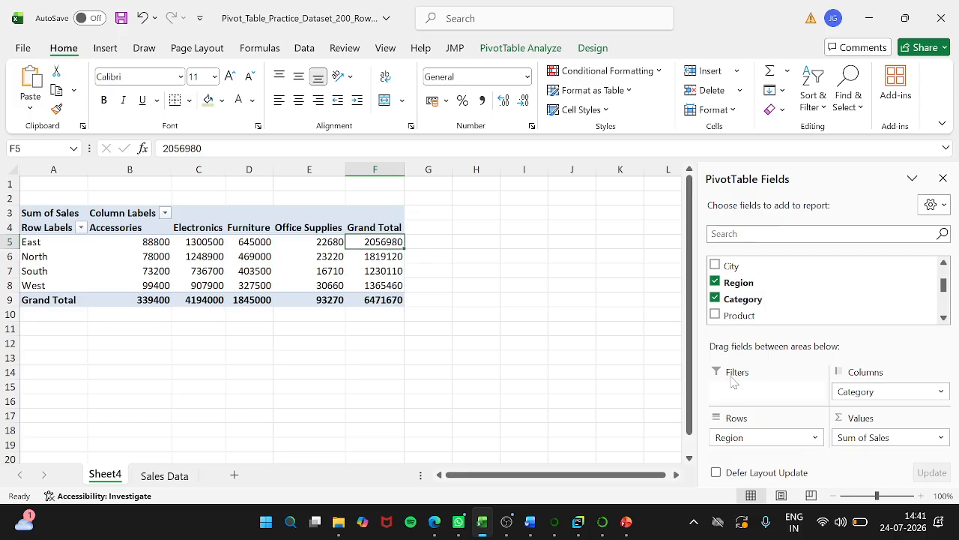
mouse_move(507, 523)
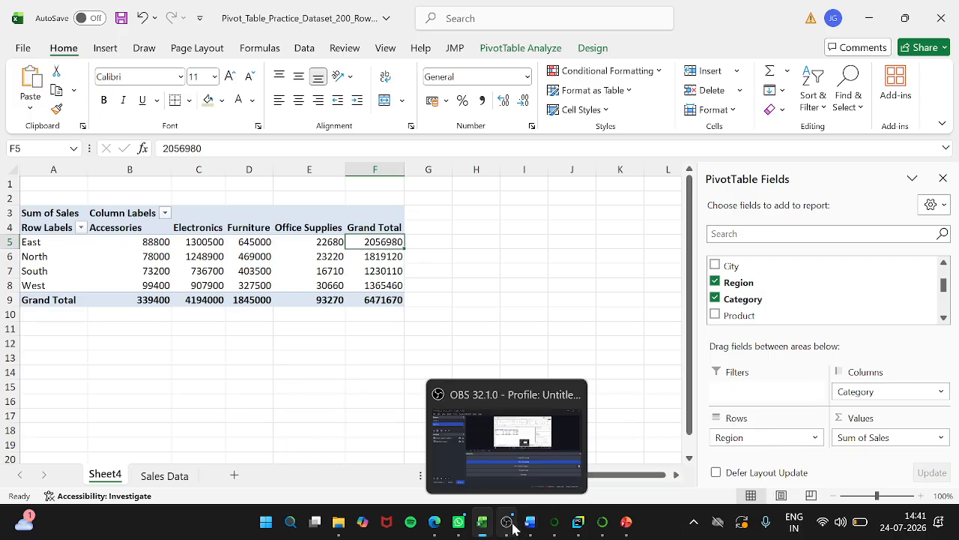